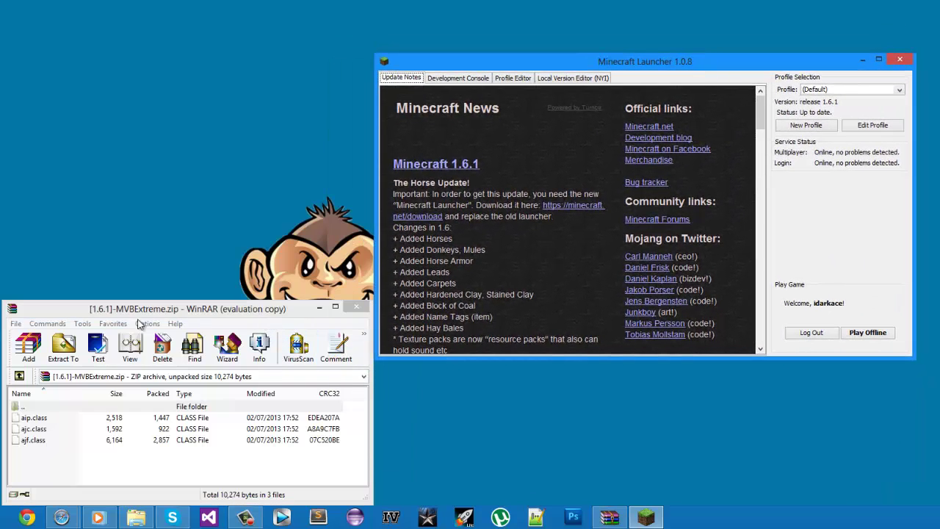
left_click_drag(251, 459, 175, 419)
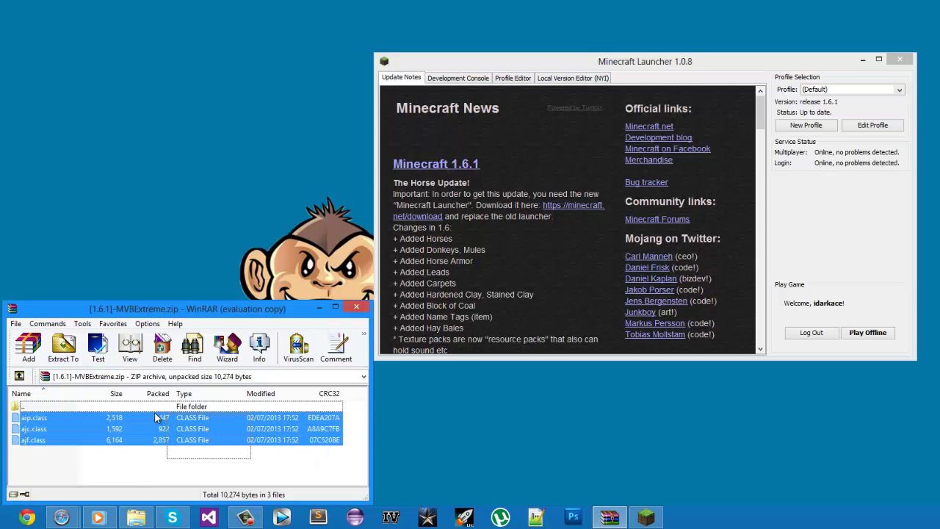
left_click_drag(78, 413, 51, 477)
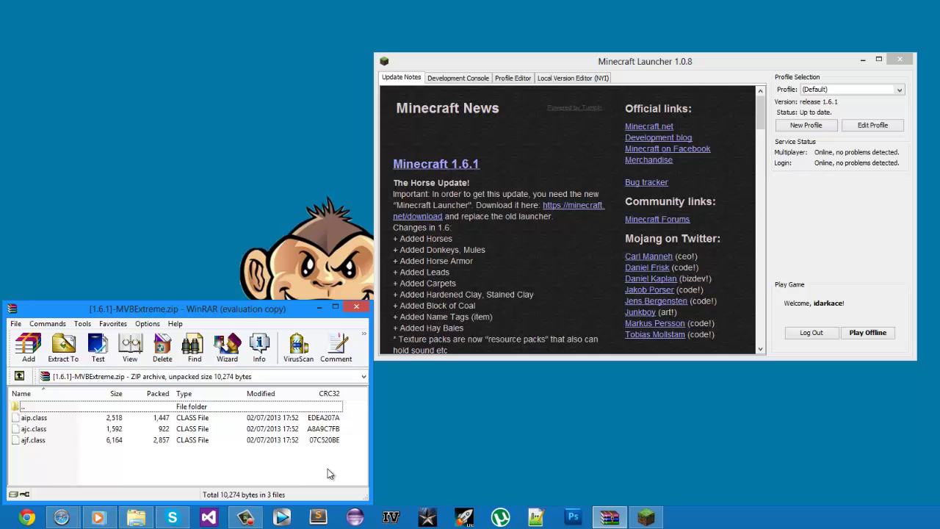
left_click_drag(659, 61, 662, 46)
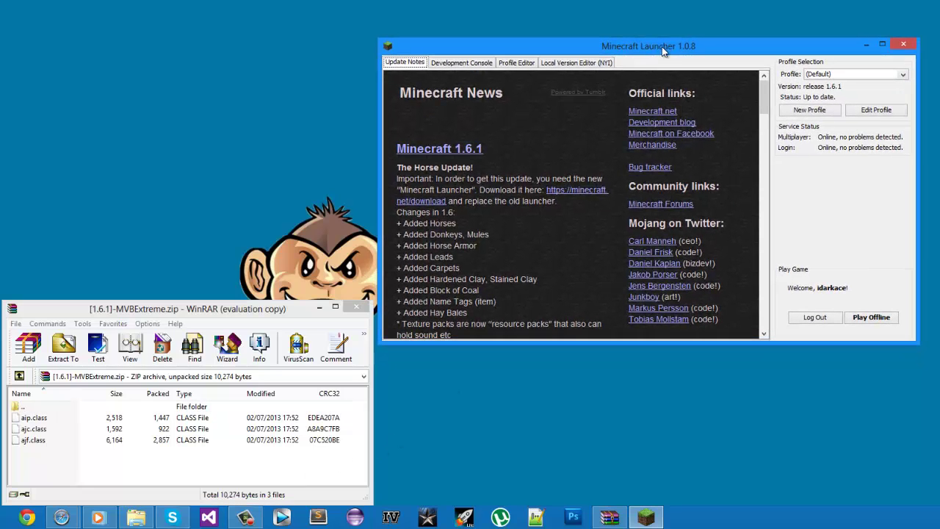
Step: Display the launcher's list of profiles and look over the (Default) and Testing Plugins entries
left_click(515, 65)
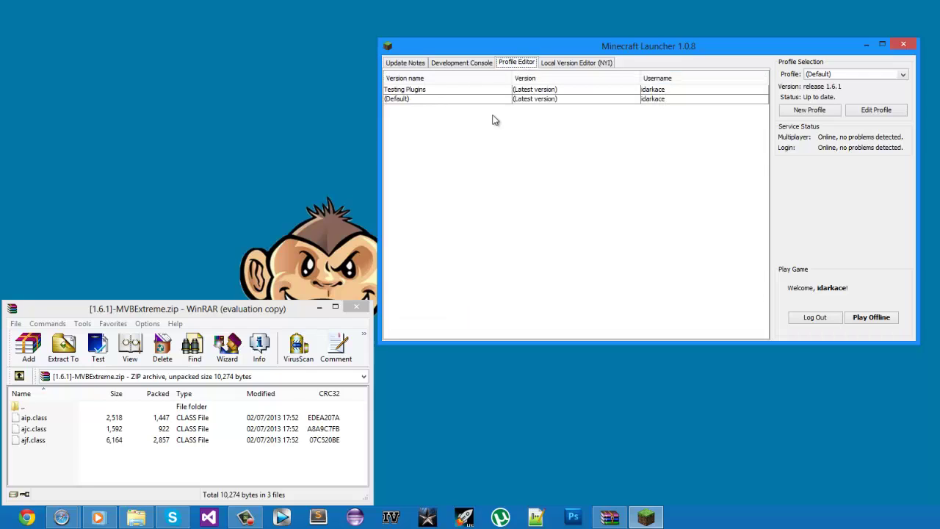
left_click(451, 98)
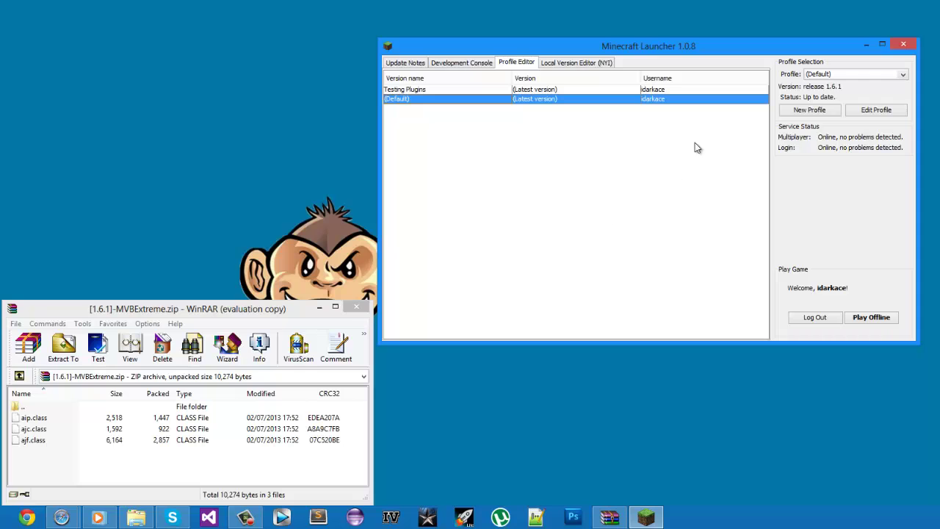
mouse_move(764, 49)
left_mouse_down()
mouse_move(738, 45)
mouse_move(768, 49)
left_mouse_up()
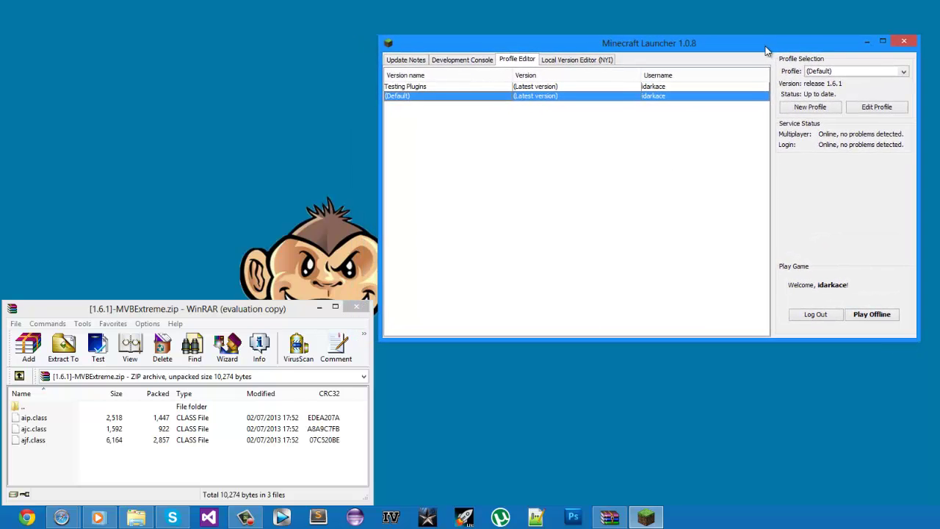
left_click(654, 87)
left_click(653, 96)
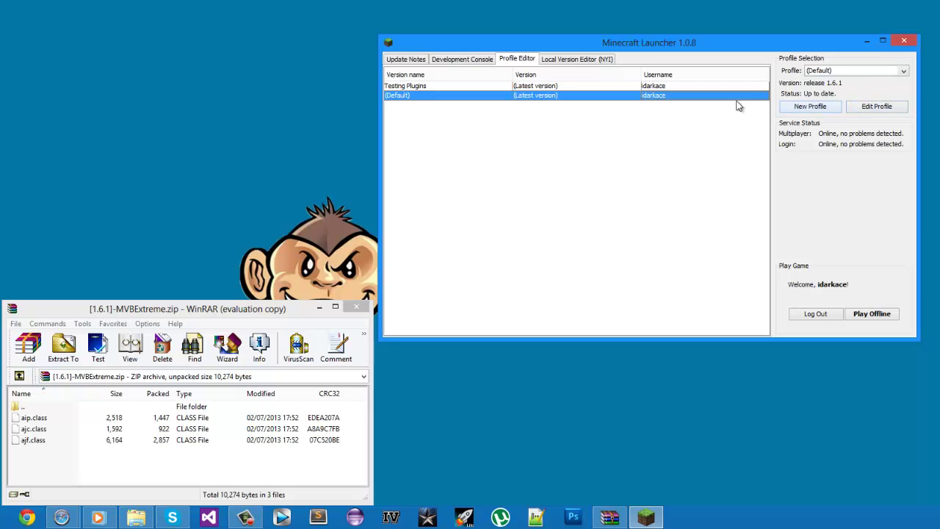
Step: Create and save a new launcher profile named Villager-Mod, leaving the other settings at their defaults
left_click(811, 107)
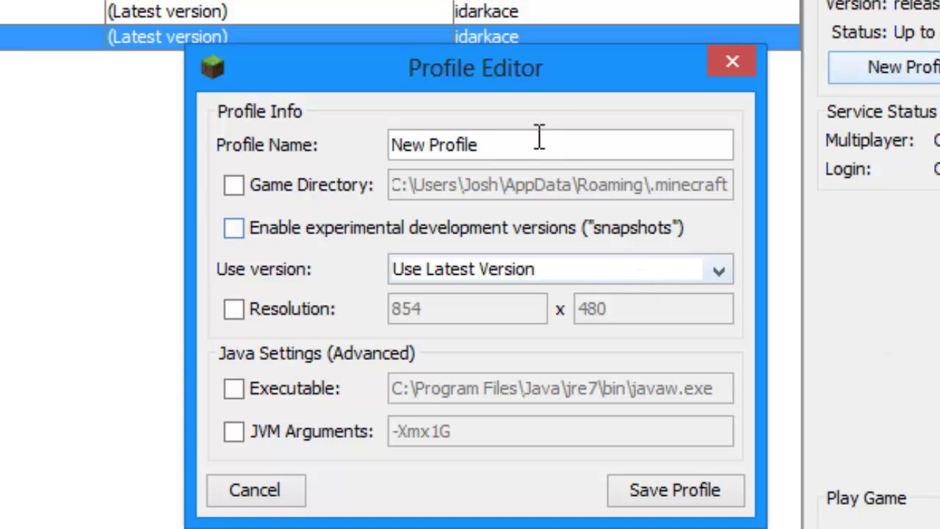
left_click_drag(533, 145, 264, 103)
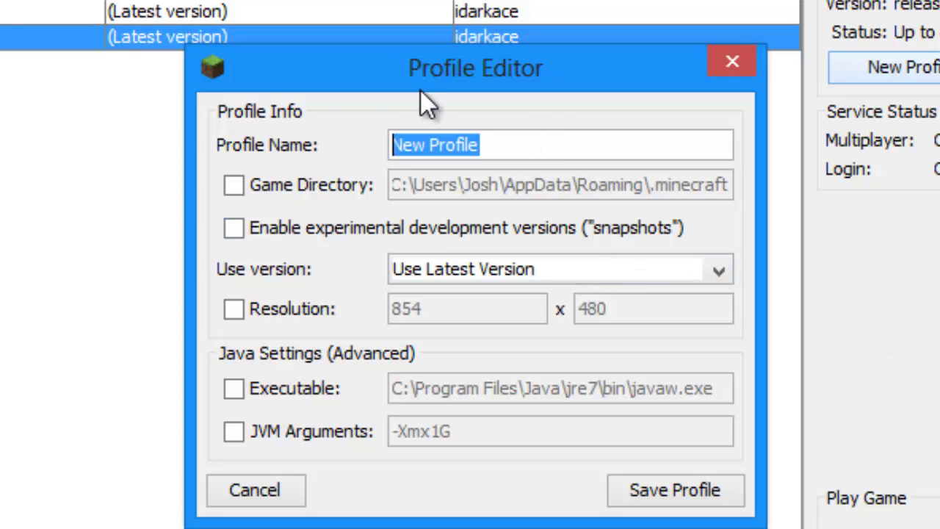
type("Villg")
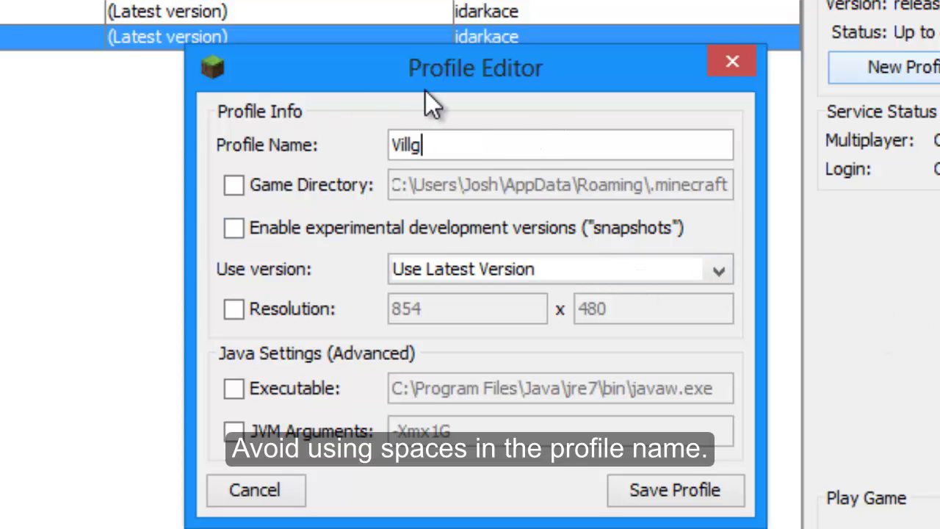
key("BackSpace")
type("ager-Mod")
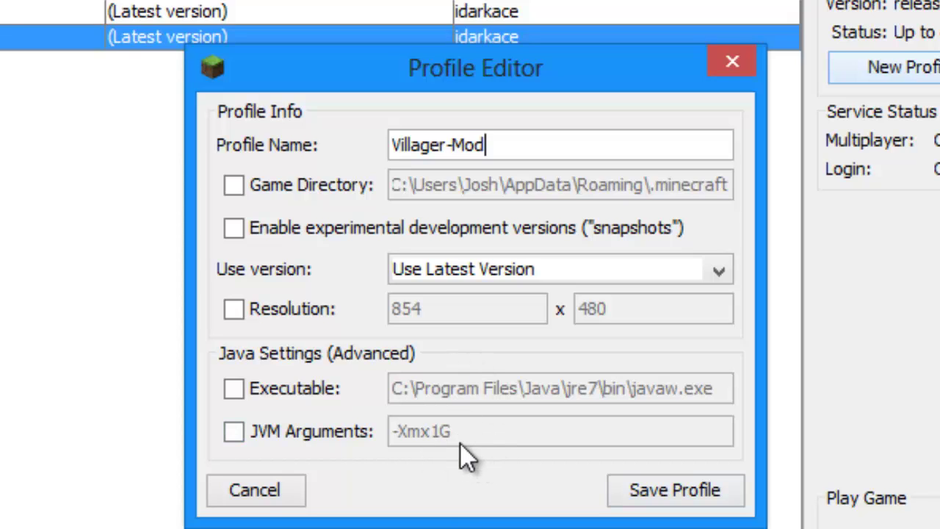
left_click(678, 495)
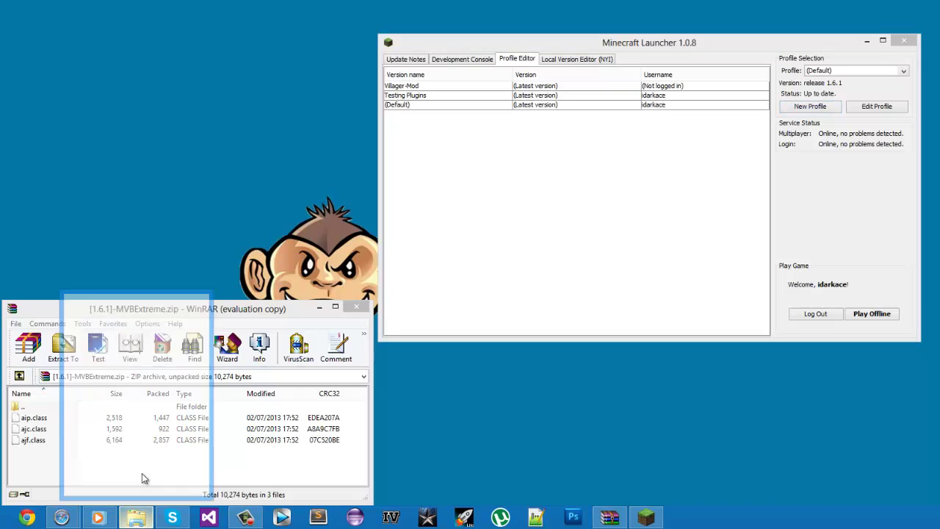
Step: Switch to File Explorer, go to %appdata% and open the versions folder inside .minecraft
left_click(137, 461)
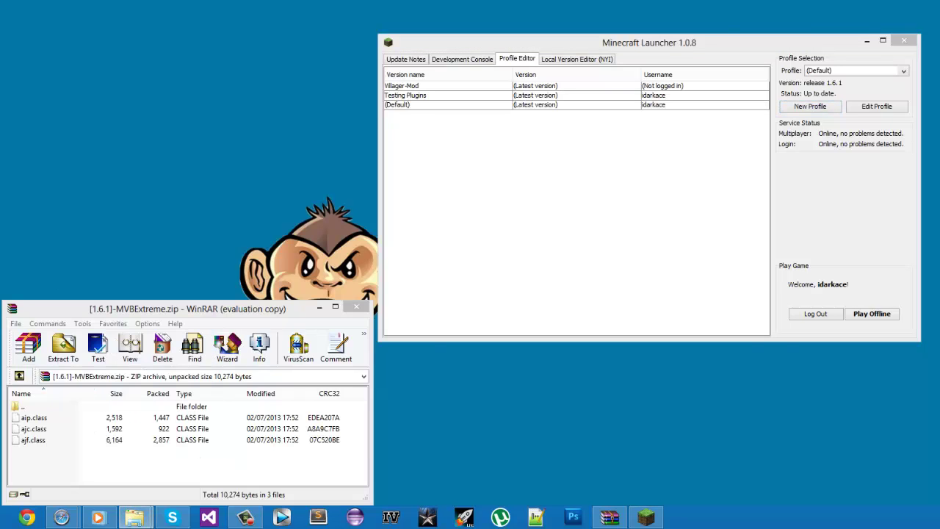
left_click_drag(545, 231, 628, 319)
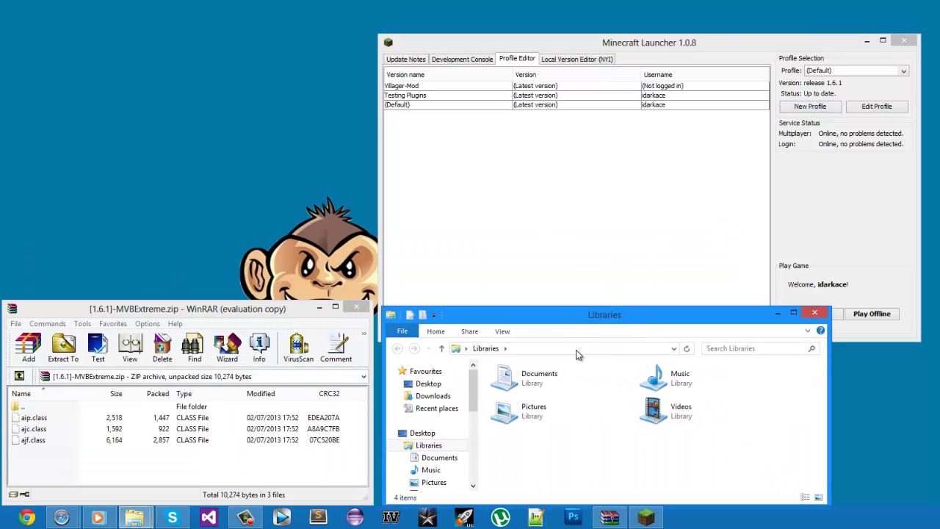
left_click(576, 348)
type("%appd")
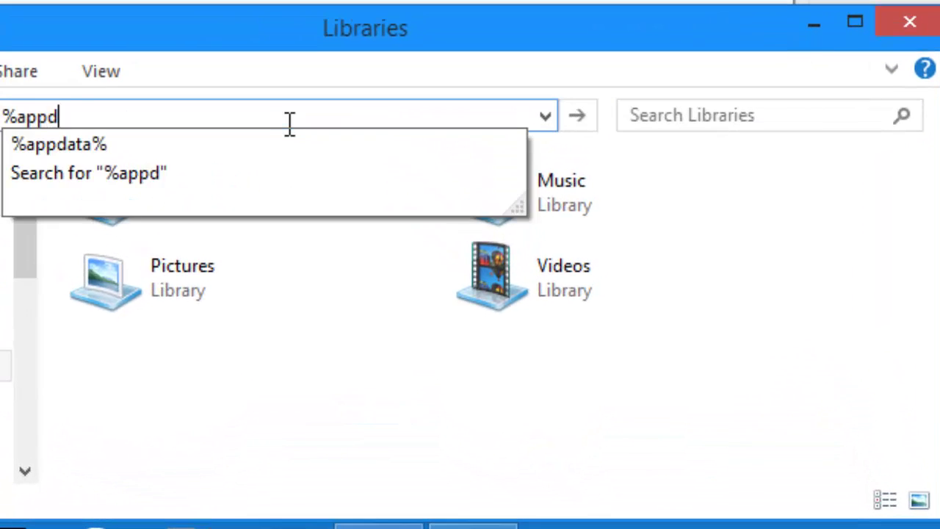
type("ata")
key("Return")
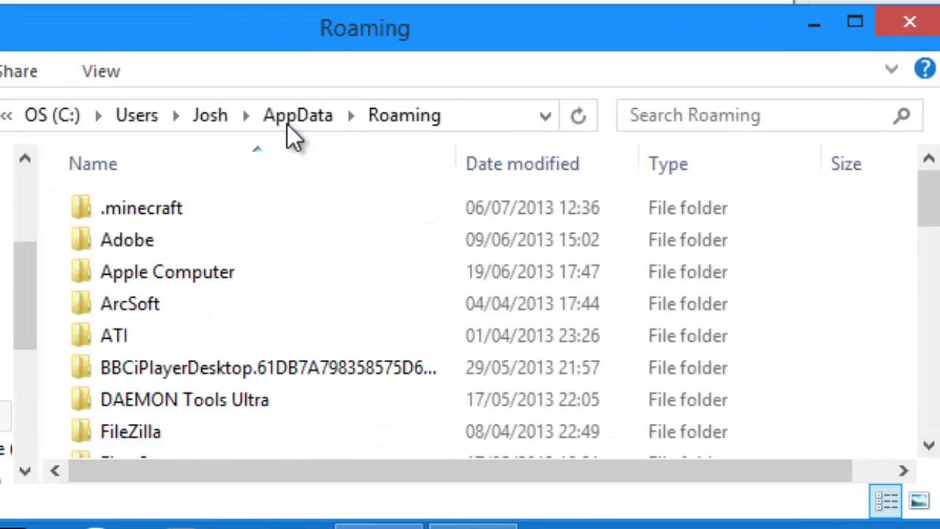
double_click(140, 209)
double_click(161, 433)
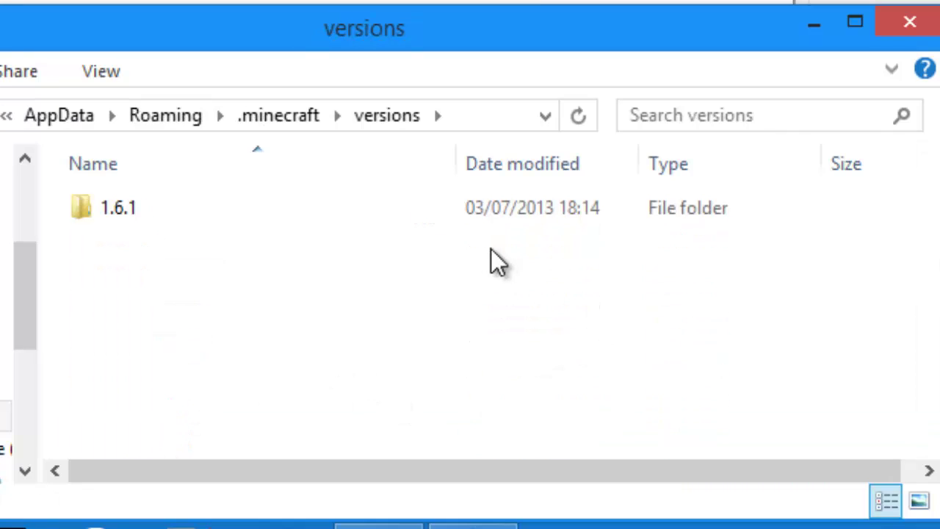
Step: Duplicate the 1.6.1 folder within the versions folder
left_click(162, 219)
left_click(600, 300)
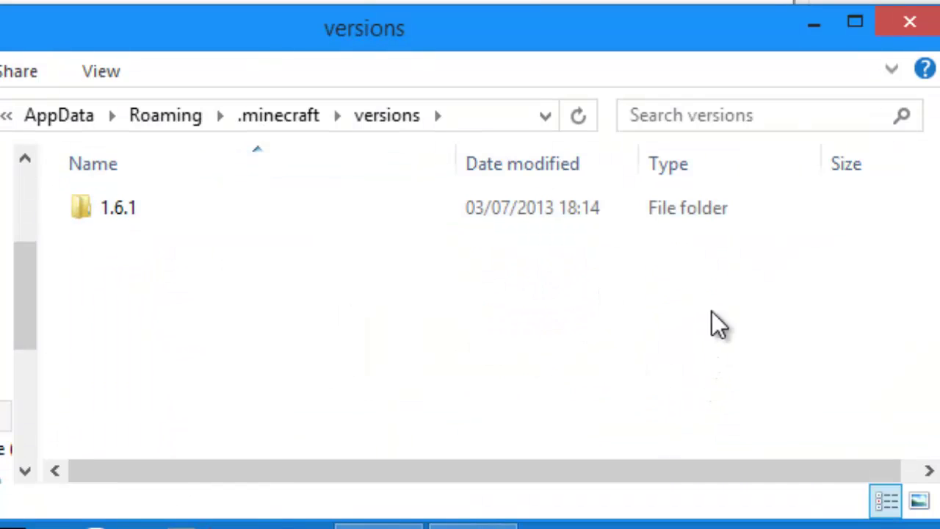
left_click(105, 217)
left_click(120, 213)
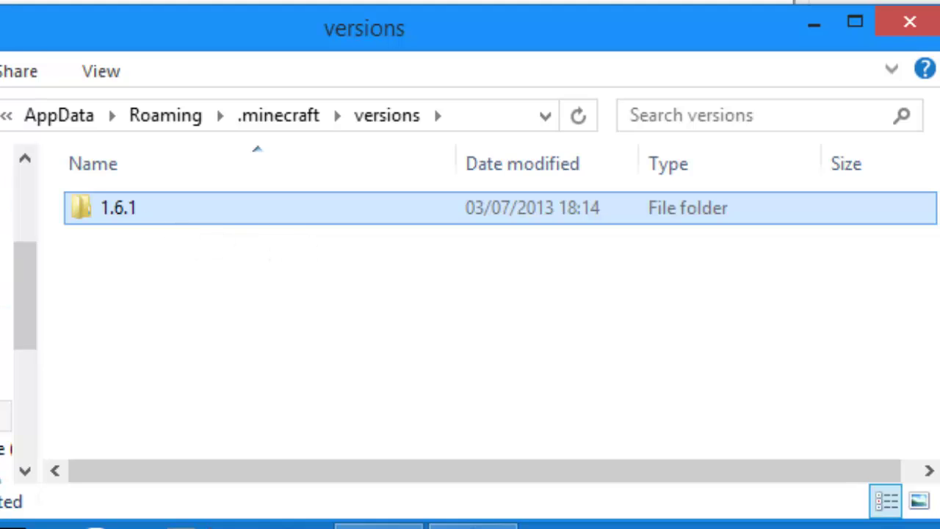
left_click(189, 526)
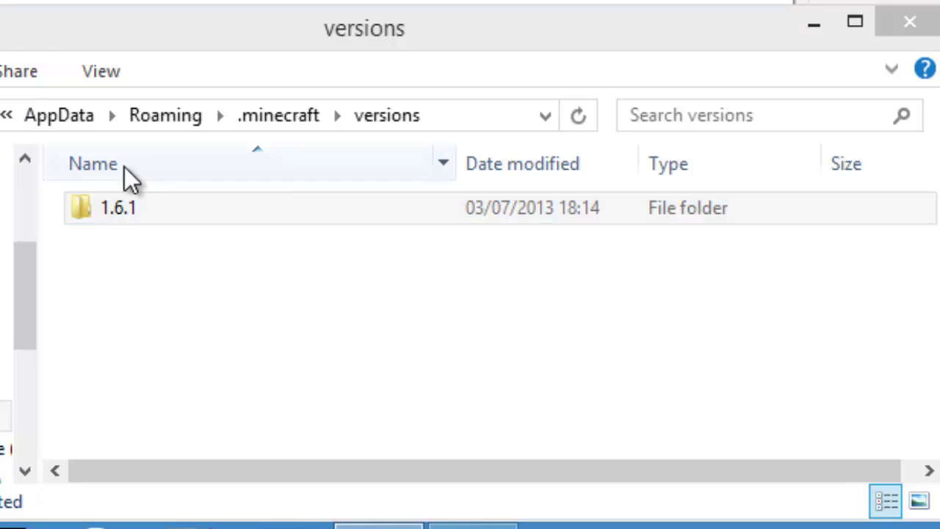
left_click(459, 47)
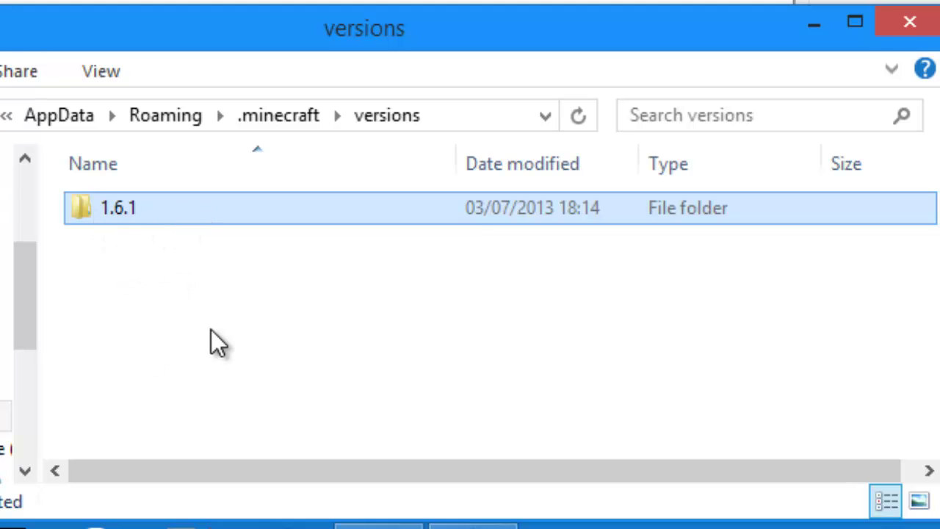
key("ctrl+v")
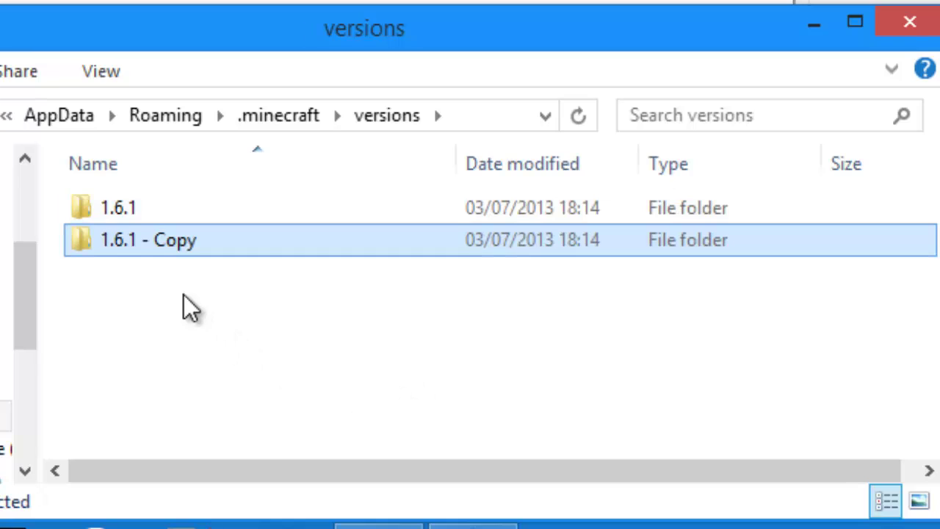
Step: Rename the copied 1.6.1 folder as Villager-Mod
left_click(144, 245)
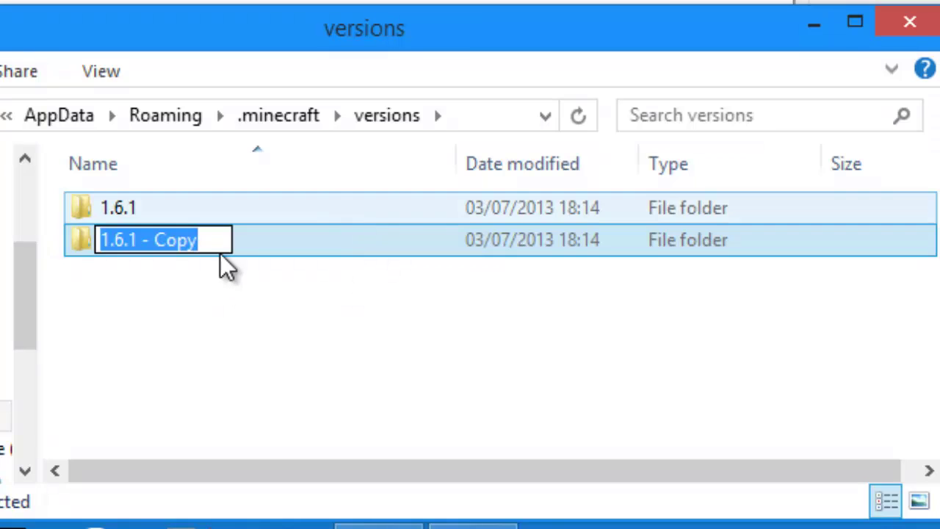
type("Villager-Mod")
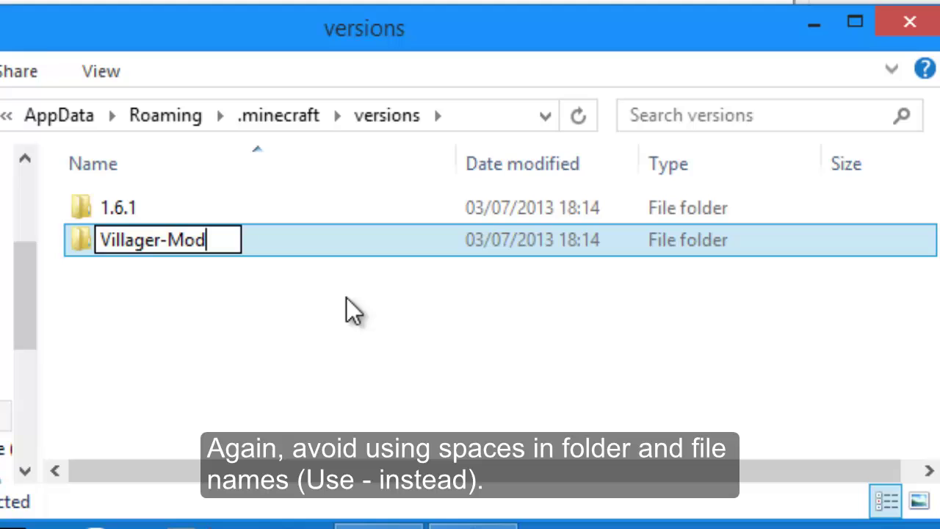
key("Return")
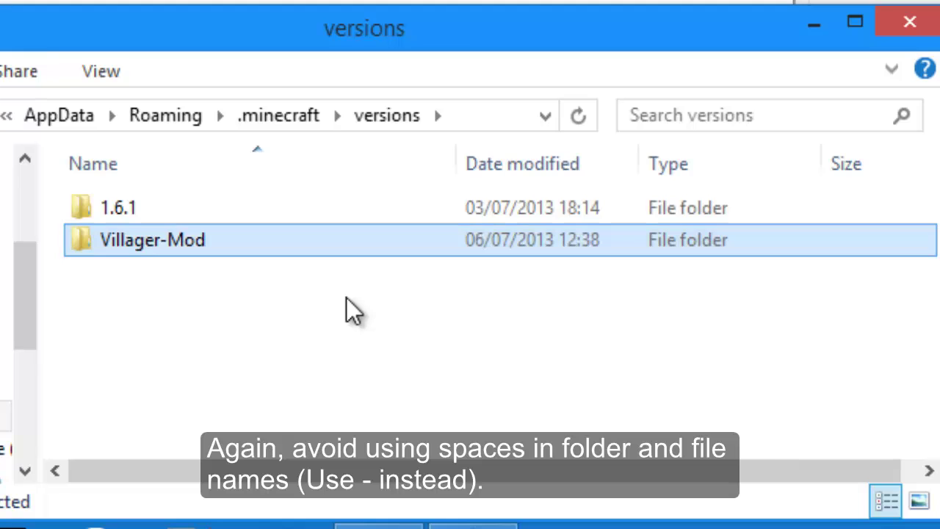
Step: Open the Villager-Mod folder and rename 1.6.1.jar as Villager-Mod.jar
double_click(315, 247)
left_click(125, 211)
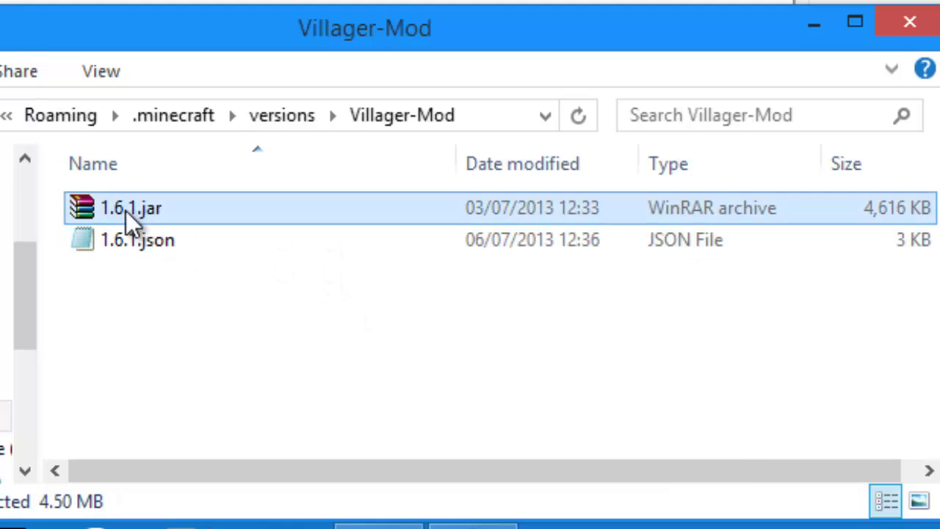
left_click(118, 211)
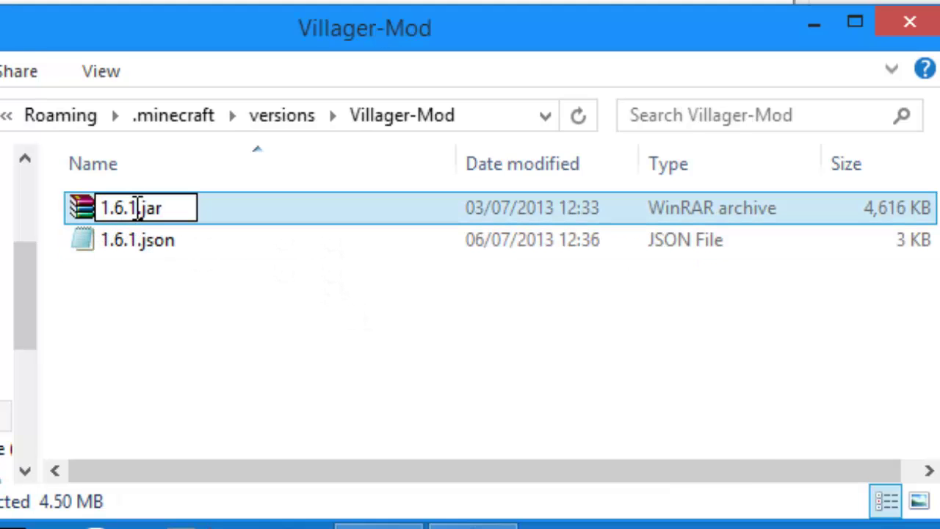
type("Villager-M")
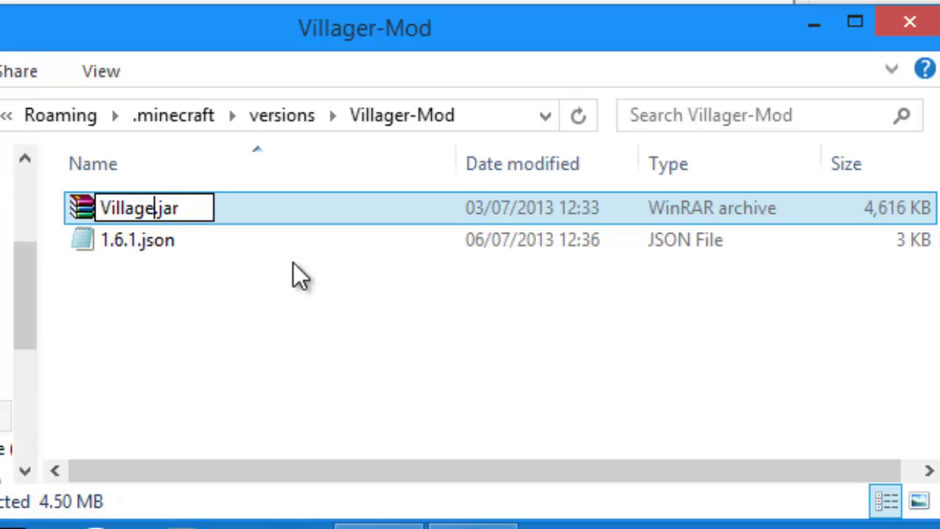
type("od")
key("Return")
Step: Rename 1.6.1.json in the Villager-Mod folder as Villager-Mod.json
left_click(126, 211)
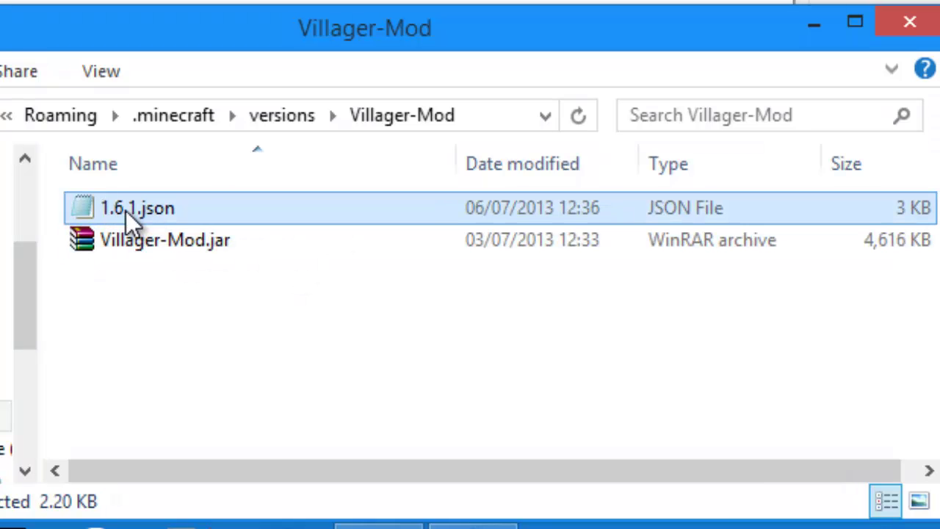
left_click(118, 211)
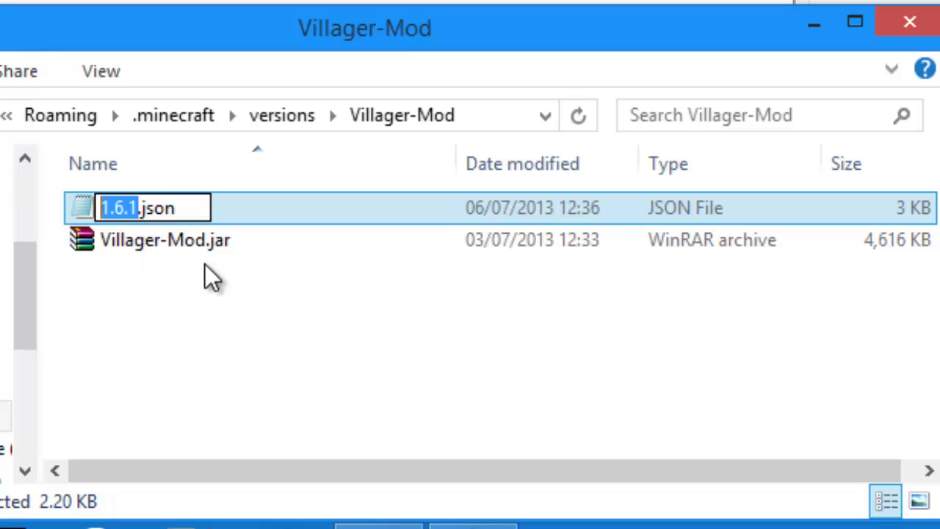
type("Villager-Mod")
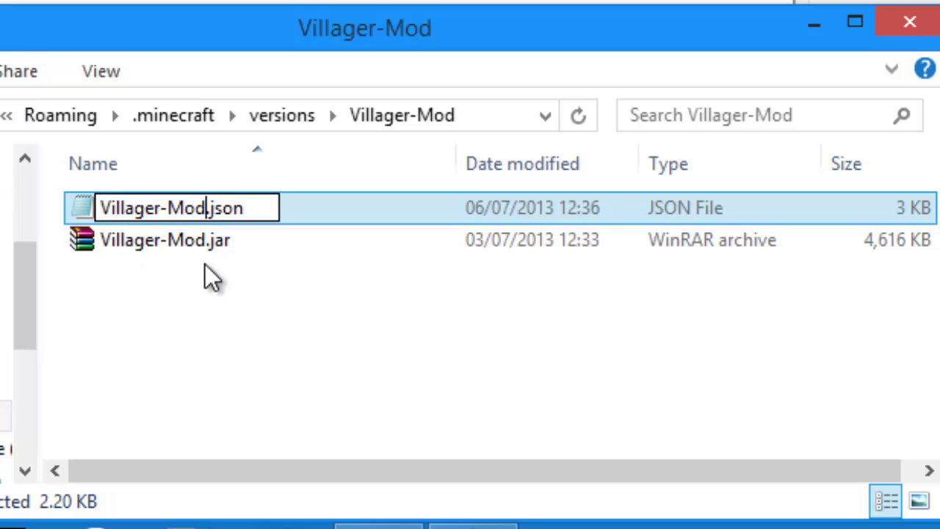
key("Return")
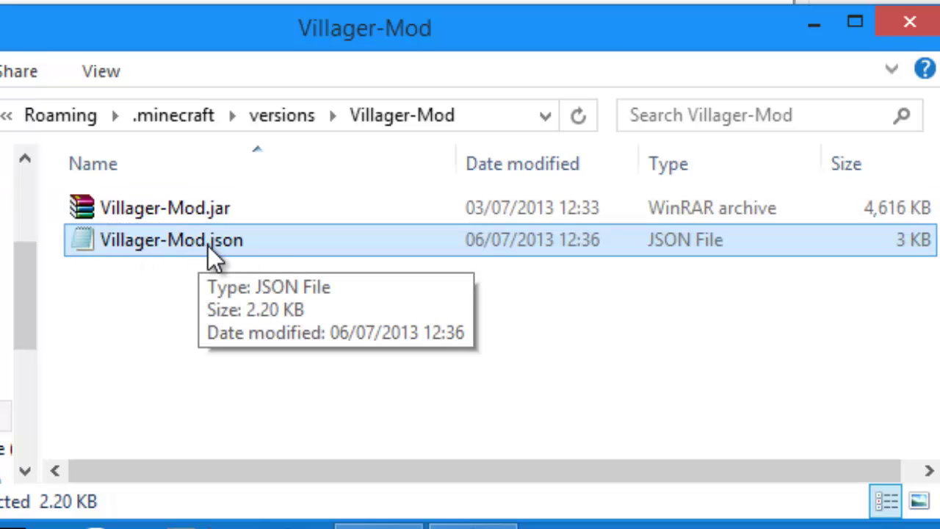
Step: Open Villager-Mod.json for editing and replace its id value with Villager-Mod, keeping the surrounding quotation marks
double_click(214, 243)
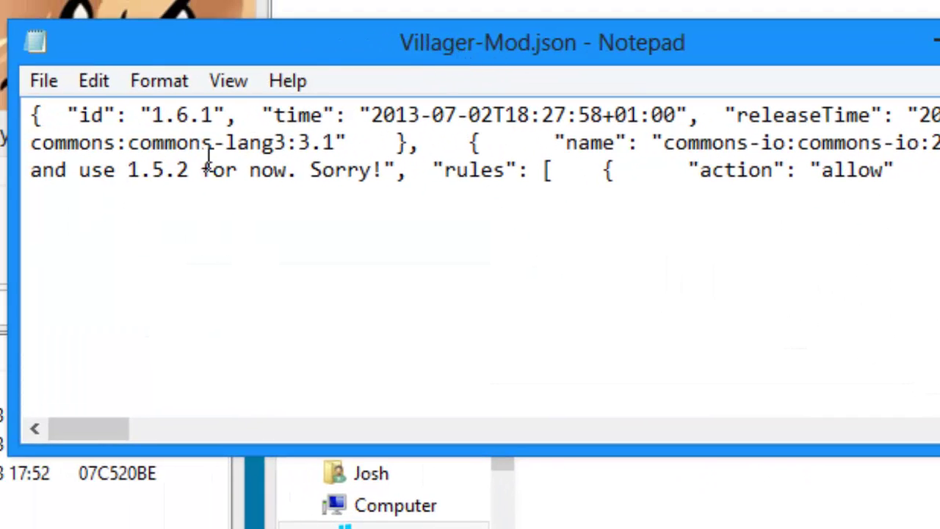
double_click(91, 115)
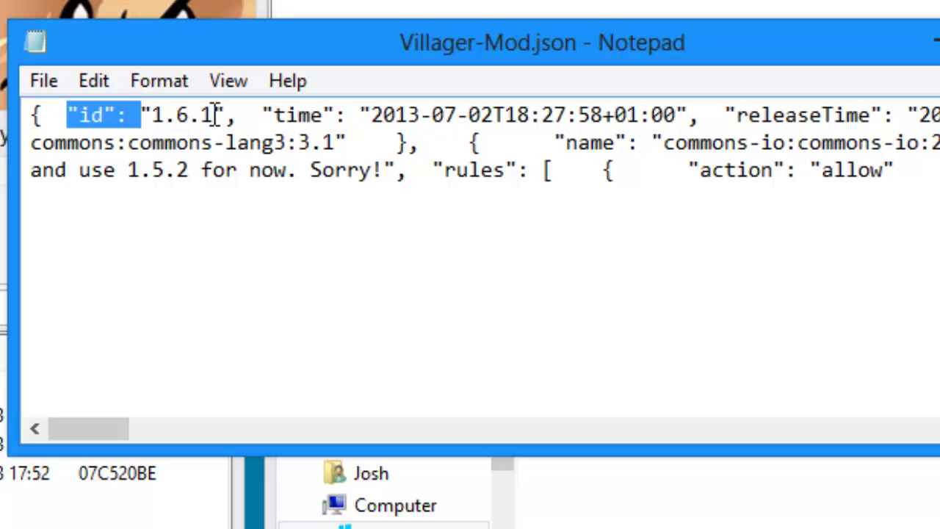
left_click_drag(213, 116, 151, 116)
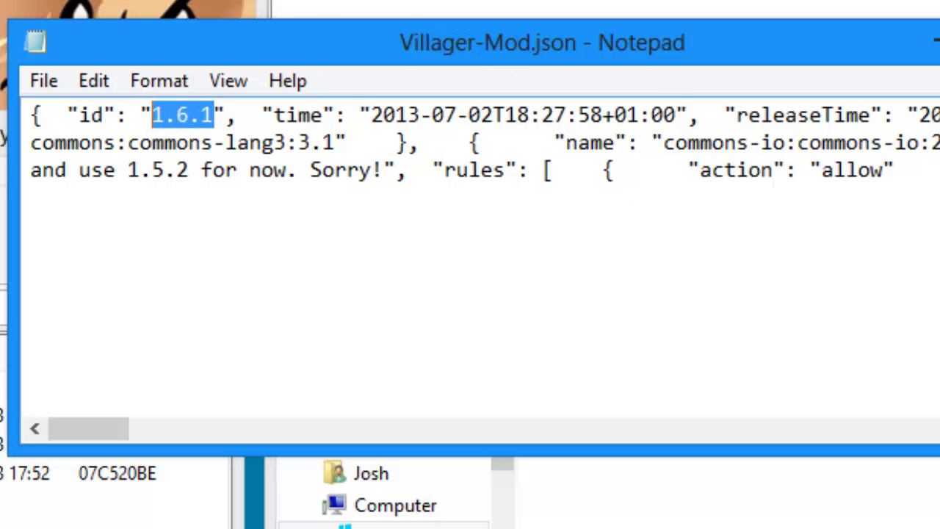
type("Villager-Mod")
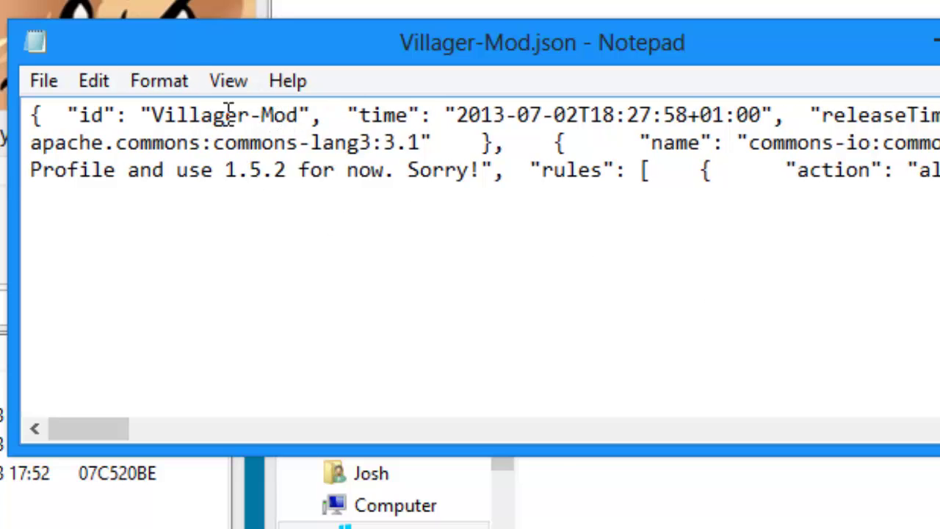
Step: Check the punctuation around the id entry, save Villager-Mod.json and close it
left_click_drag(153, 115, 141, 116)
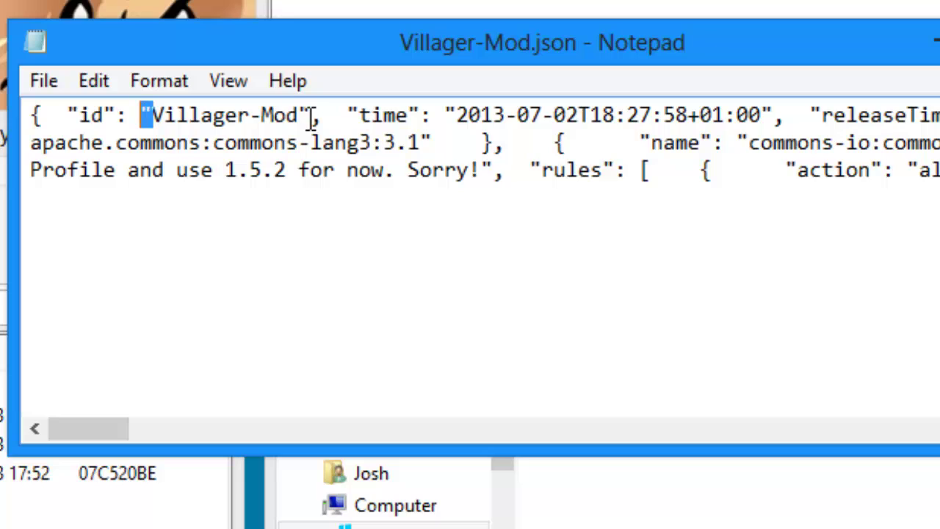
left_click_drag(311, 115, 297, 115)
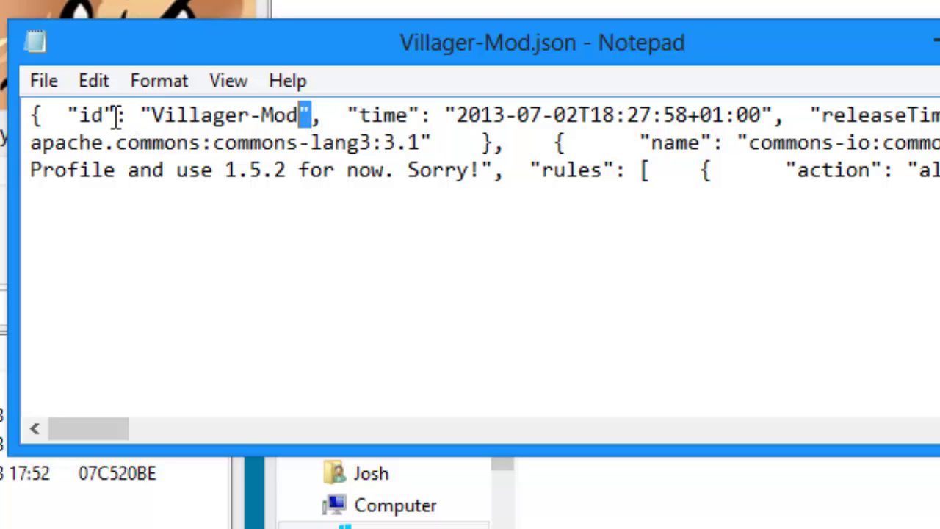
mouse_move(129, 116)
left_mouse_down()
mouse_move(55, 115)
mouse_move(128, 115)
mouse_move(119, 115)
left_mouse_up()
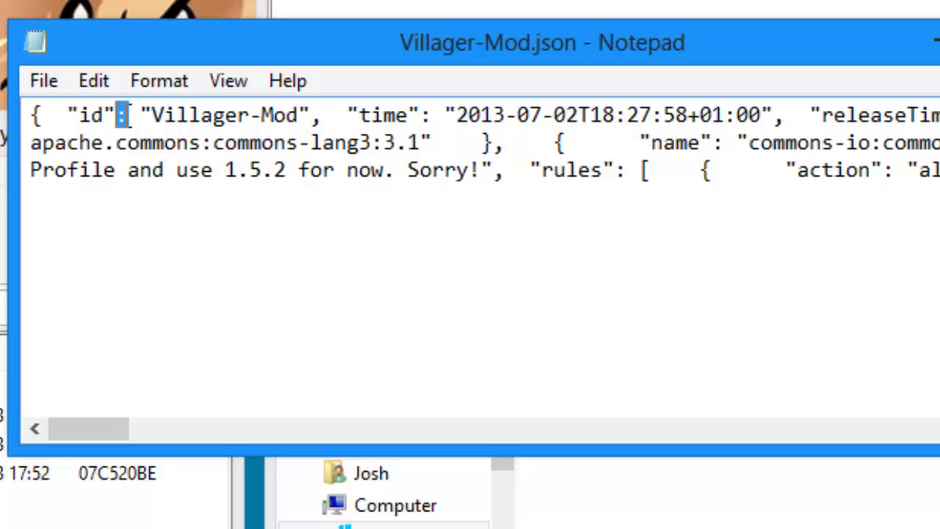
left_click(57, 84)
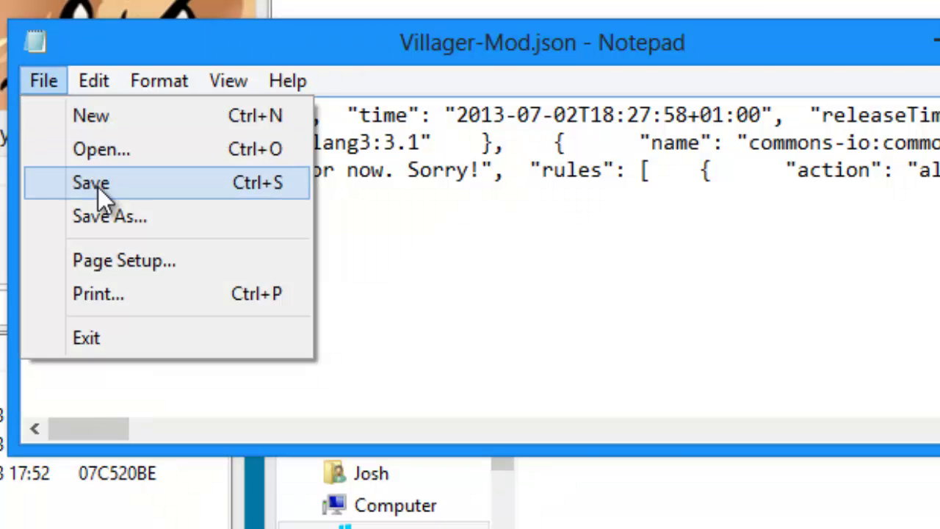
left_click(96, 185)
key("alt+F4")
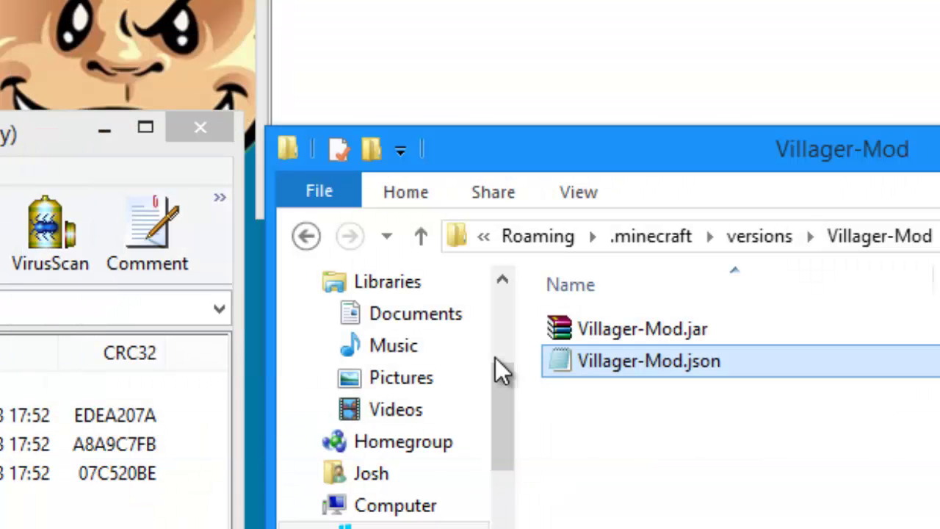
Step: Open Villager-Mod.jar as an archive, dismiss the licence reminder and place its window beside the MVBExtreme archive
left_click(705, 330, "ctrl")
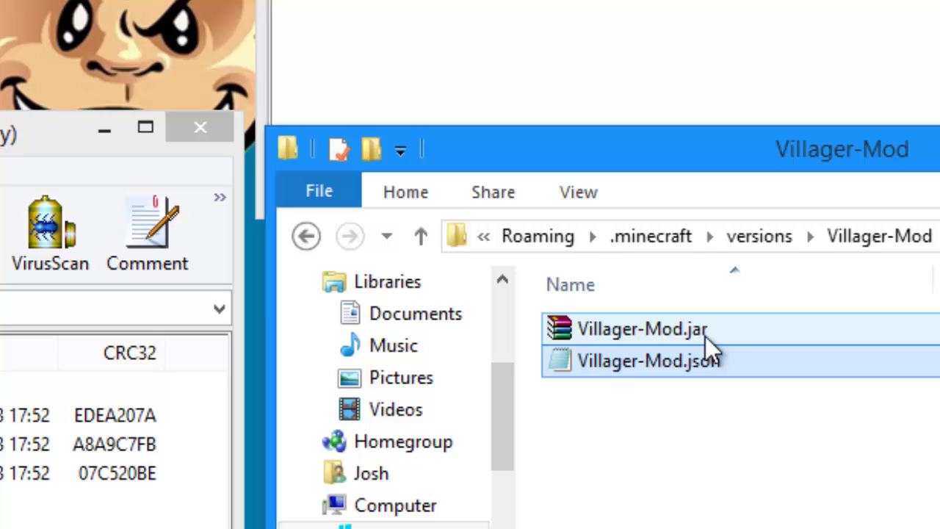
double_click(745, 333)
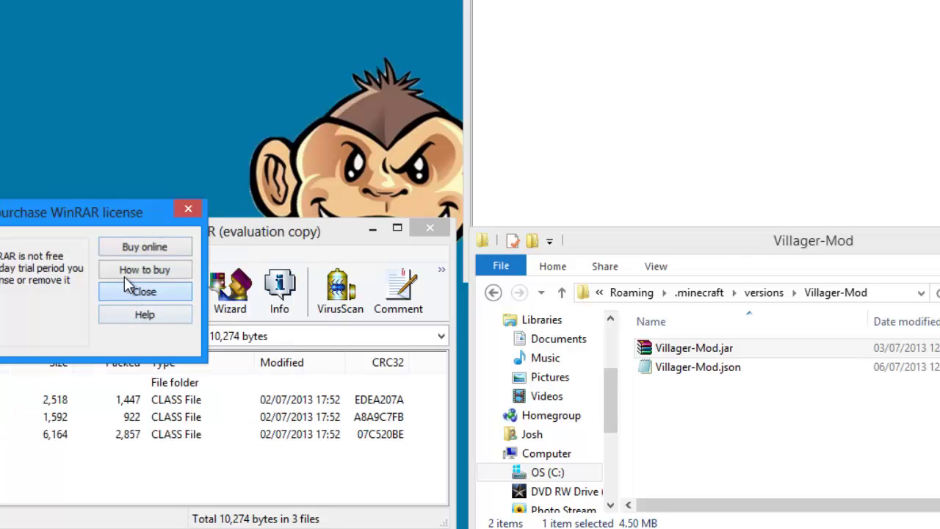
left_click(131, 291)
left_click_drag(713, 92, 802, 117)
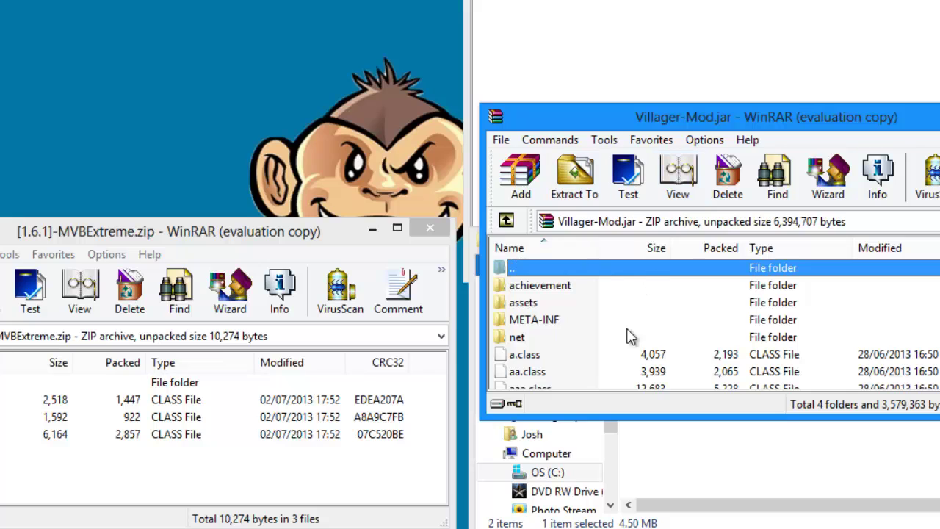
Step: Add aip.class, ajc.class and ajf.class from the [1.6.1]-MVBExtreme.zip archive to Villager-Mod.jar using the default archive settings
left_click_drag(374, 474, 176, 404)
left_click_drag(55, 425, 617, 353)
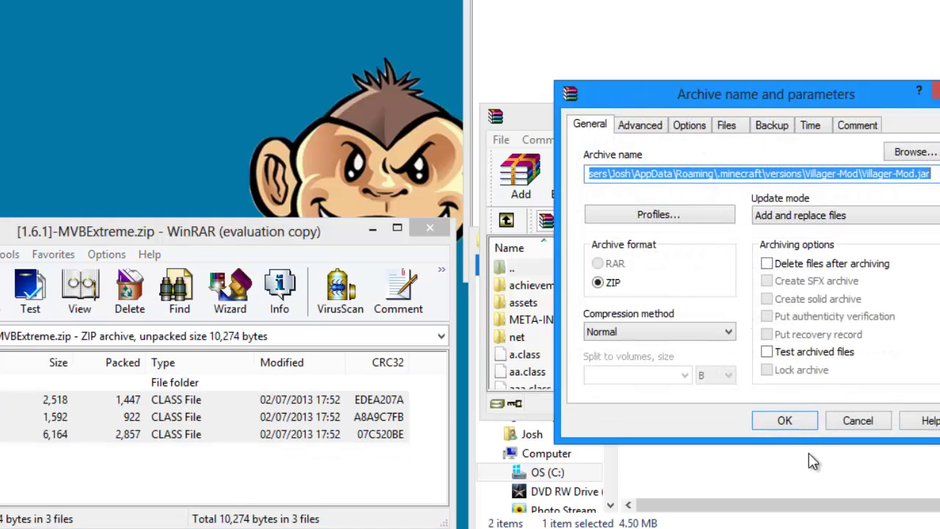
left_click(785, 420)
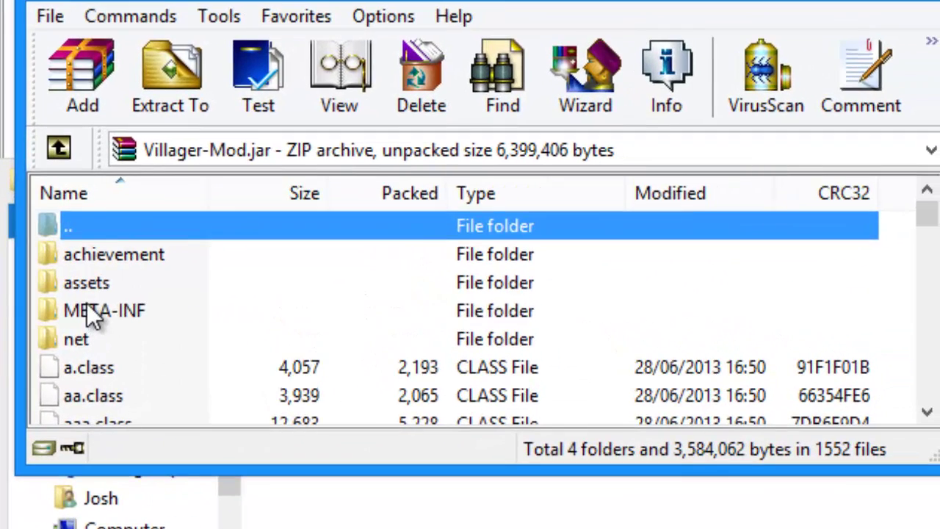
Step: Delete the META-INF folder from Villager-Mod.jar and close the archive
left_click(421, 316)
key("Delete")
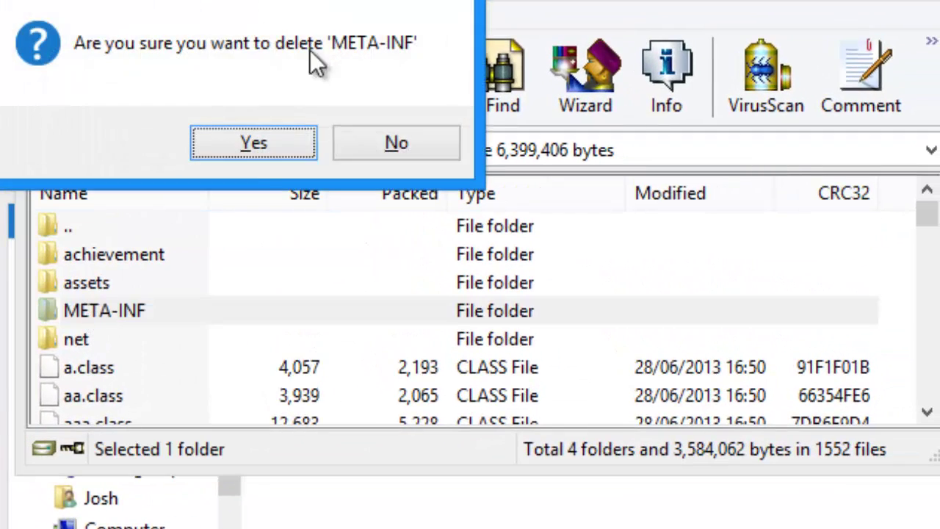
left_click(258, 142)
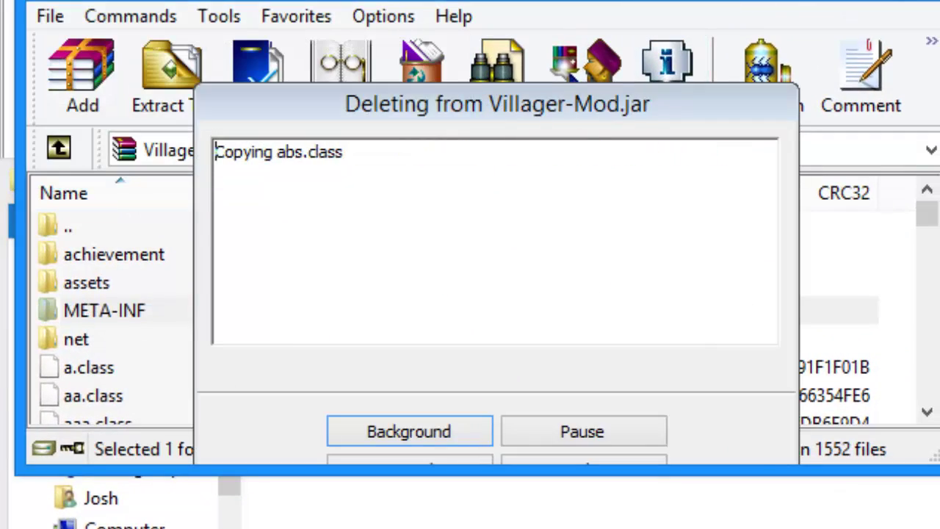
left_click(927, 5)
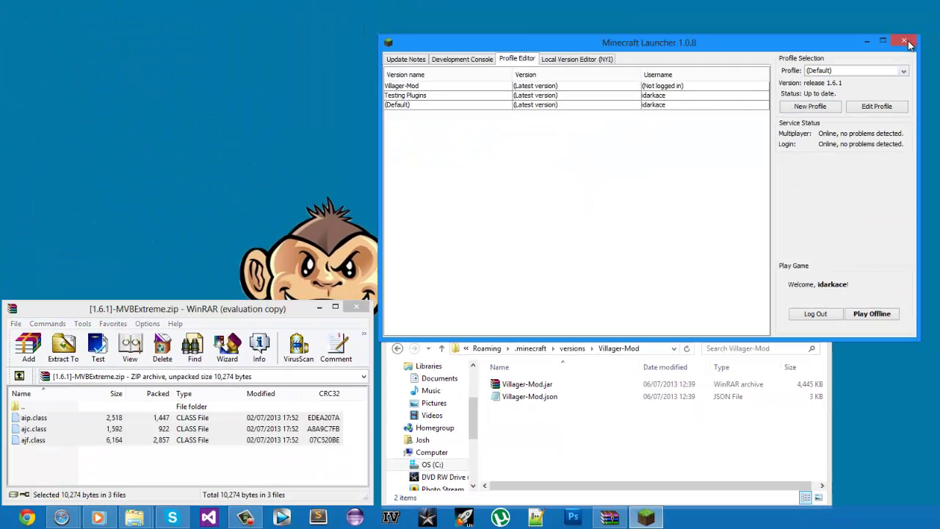
Step: Restart the Minecraft Launcher and select the Villager-Mod profile
left_click(906, 42)
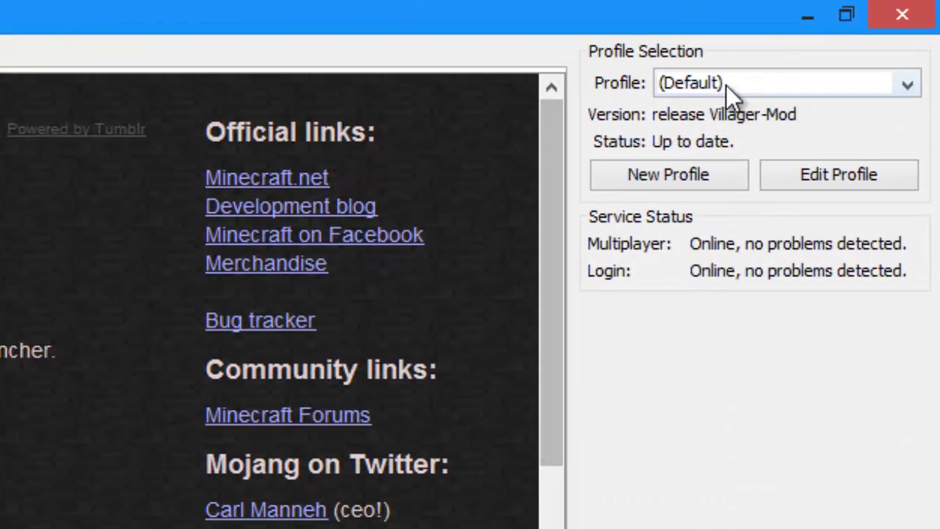
left_click(731, 87)
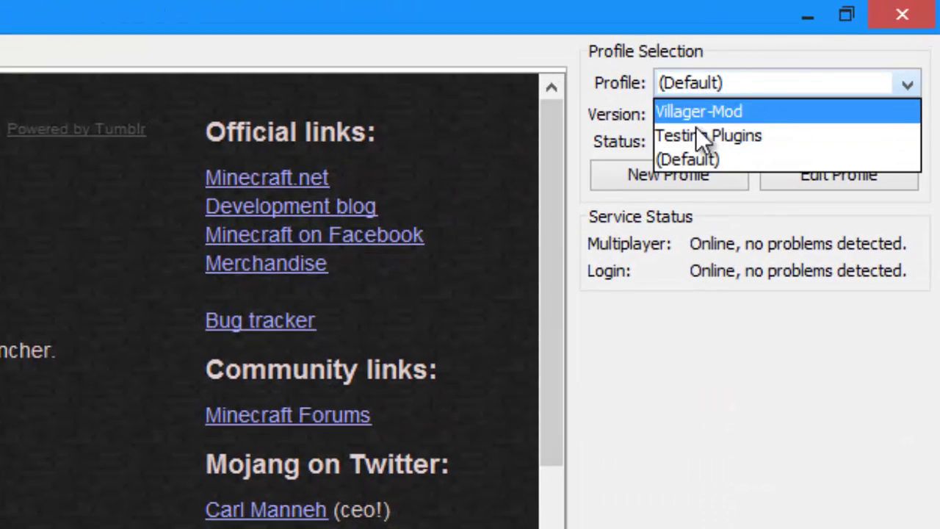
left_click(712, 111)
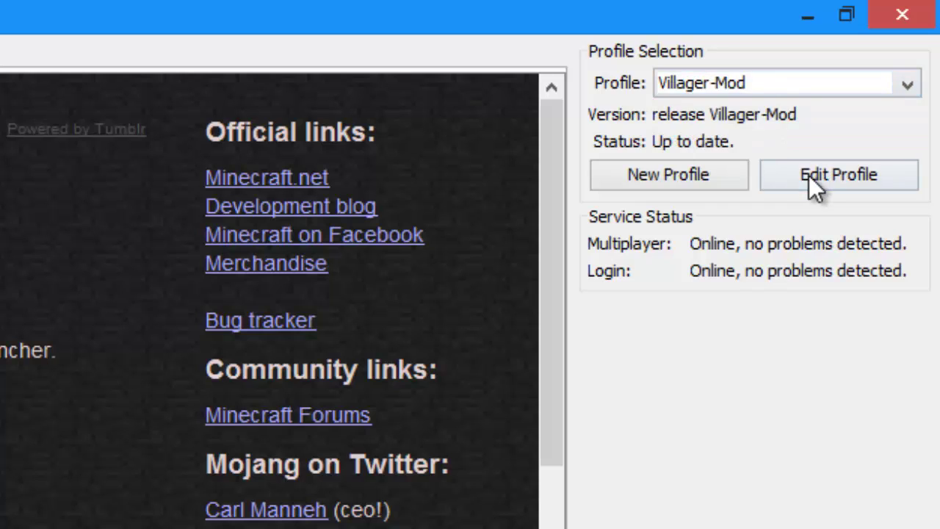
Step: Set the Villager-Mod profile to use version release Villager-Mod and save the profile
left_click(812, 180)
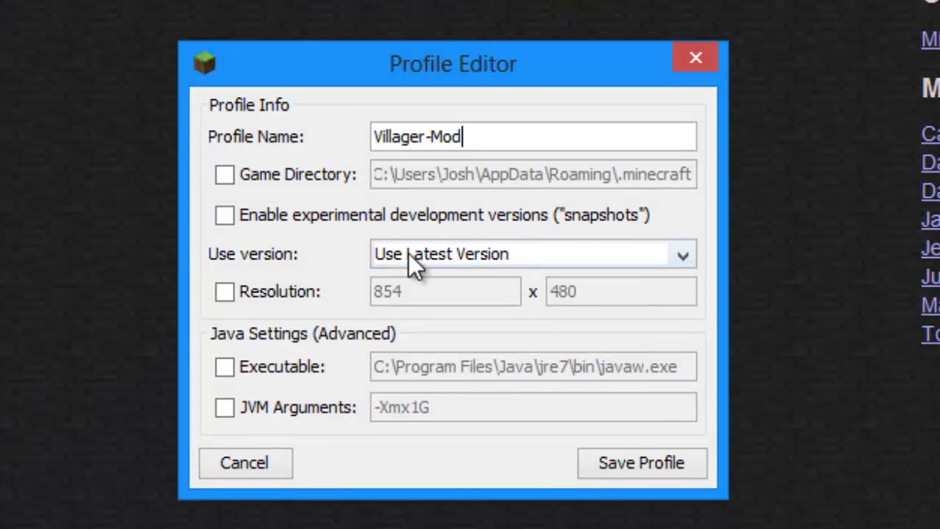
left_click(684, 257)
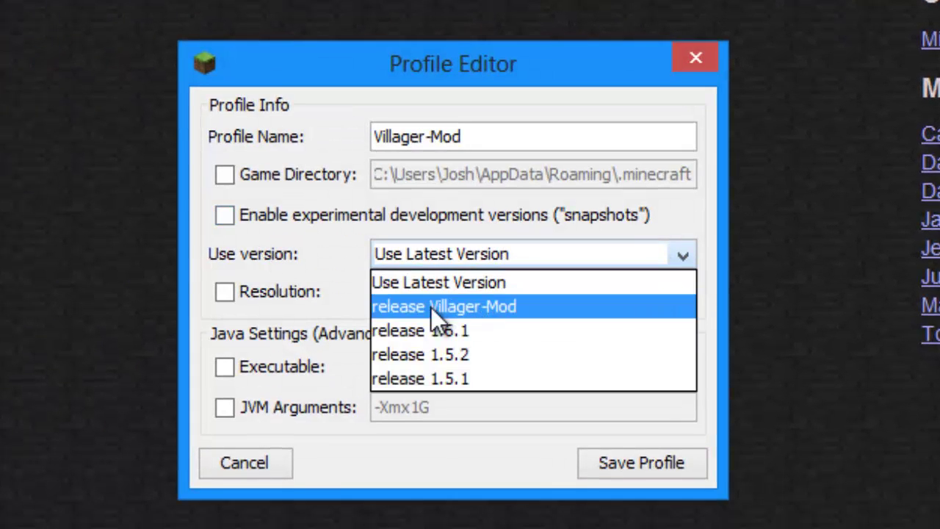
left_click(474, 307)
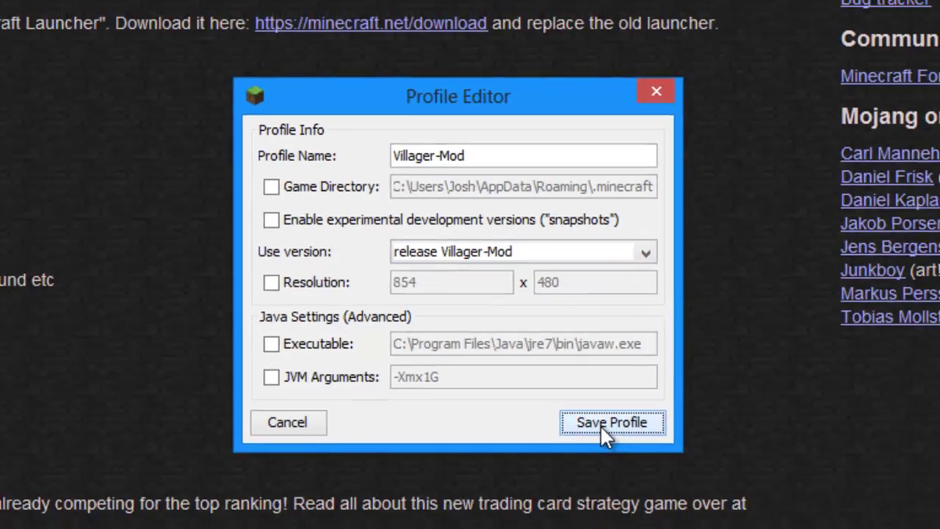
left_click(631, 468)
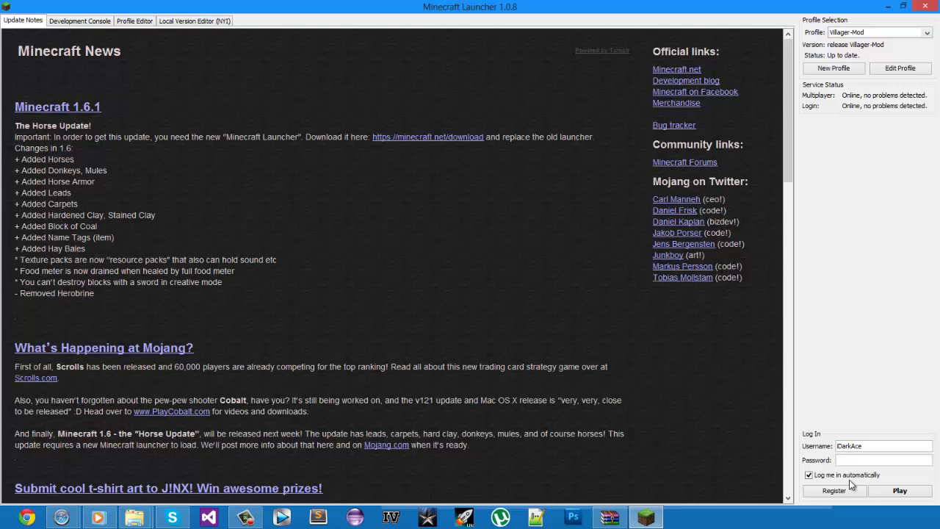
Step: Log in with the account password and launch the game with the Villager-Mod profile
left_click(848, 478)
key("Return")
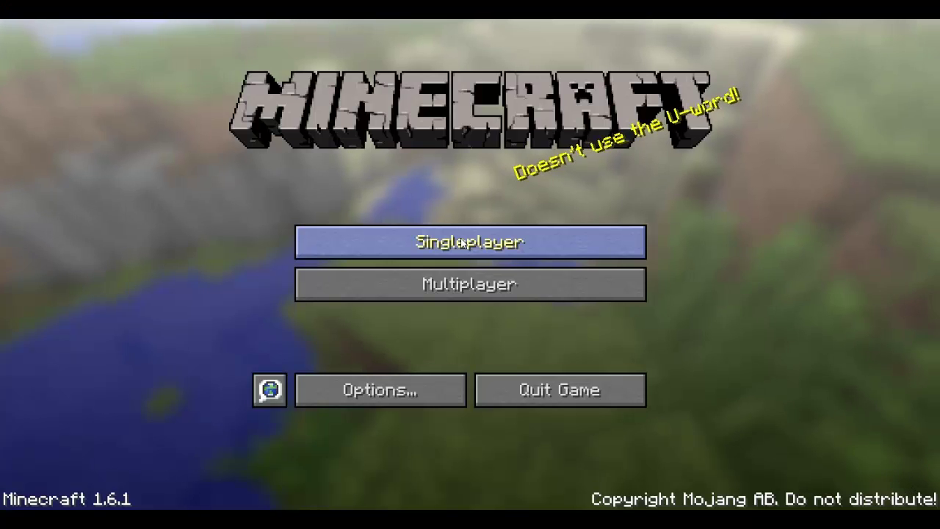
Step: Create a new single-player survival world with cheats allowed, keeping the default name and the other world options
left_click(460, 244)
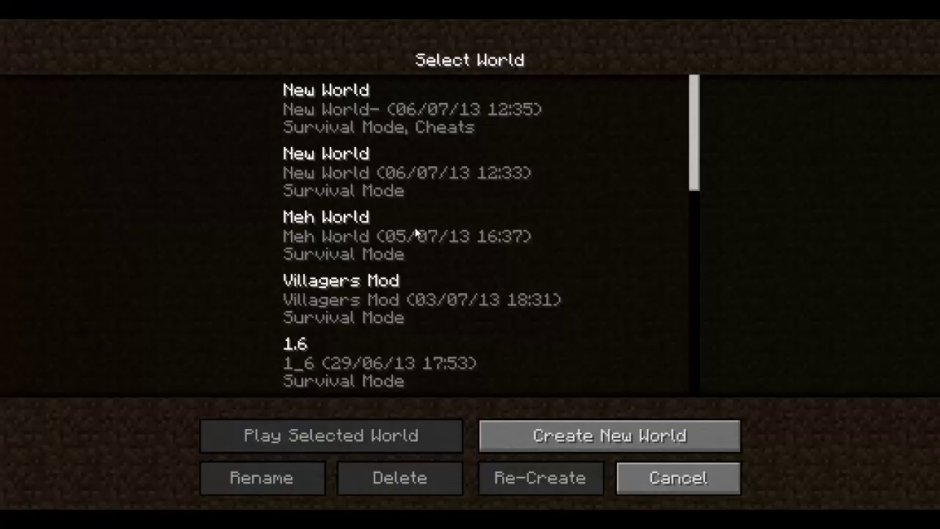
left_click(523, 439)
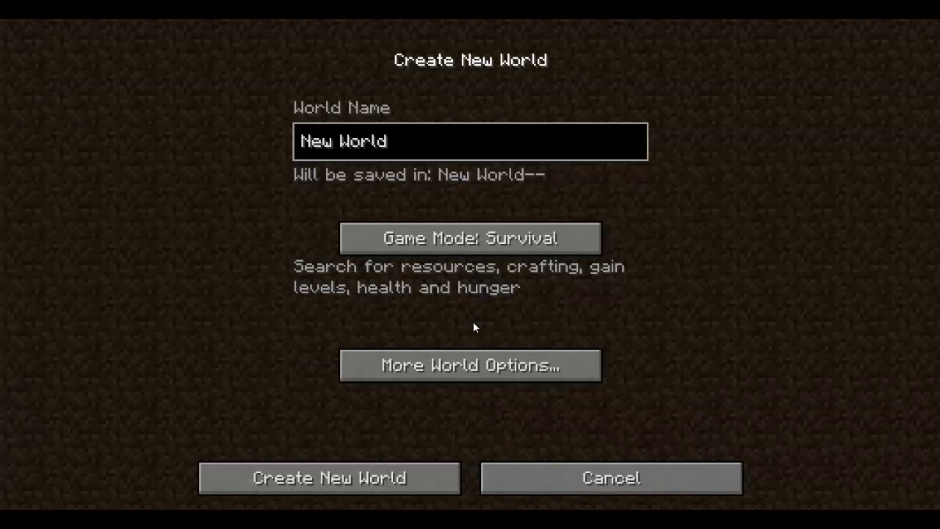
left_click(479, 367)
left_click(364, 307)
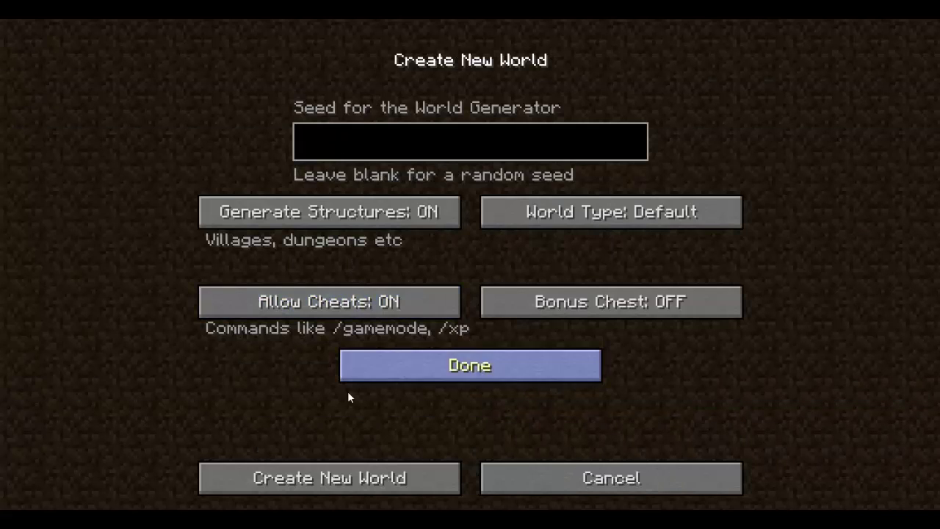
left_click(390, 375)
left_click(412, 478)
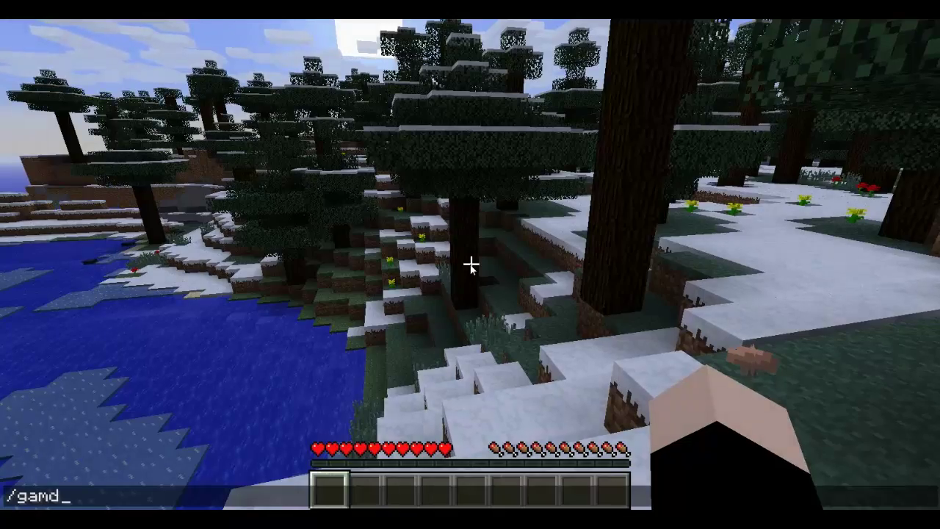
Step: Switch the world to creative mode with the game mode command and take off flying
key("space")
key("space")
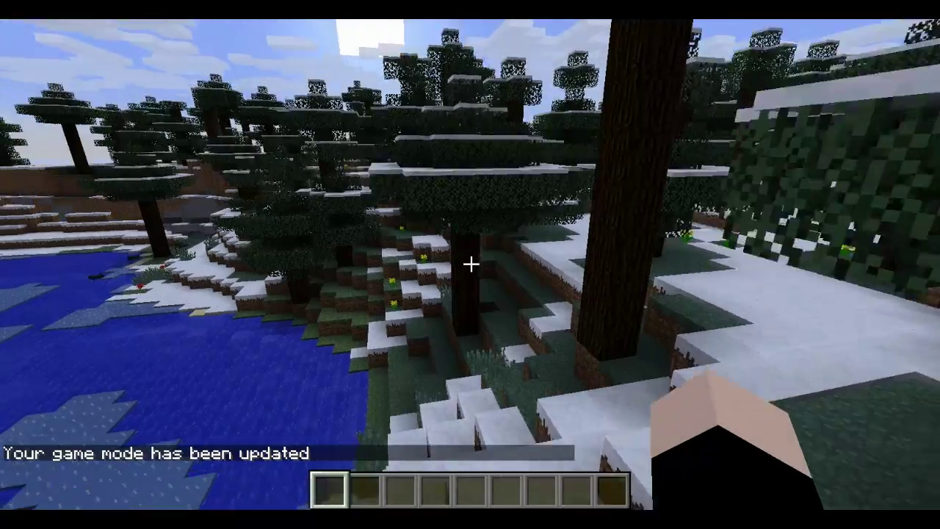
key("space")
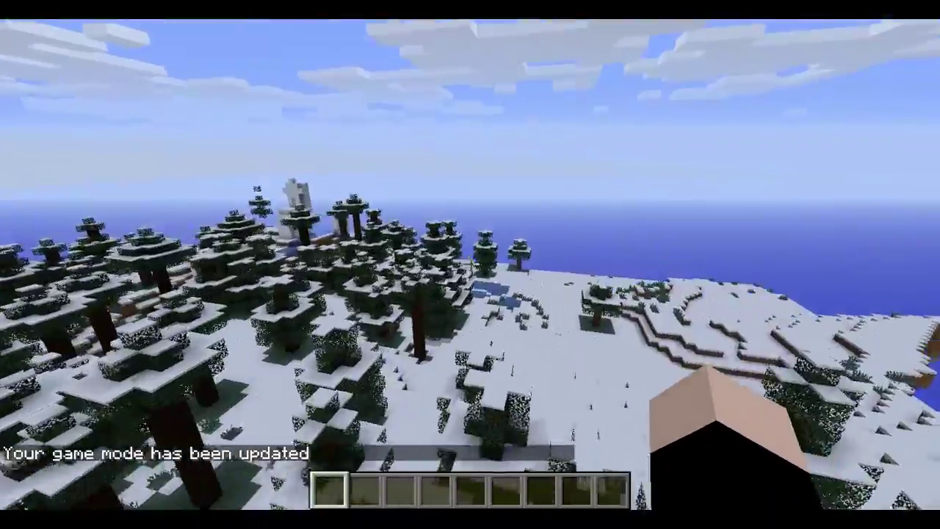
Step: Fly over the snowy village and examine its houses, crop plots, well and hillside buildings from above
key("w")
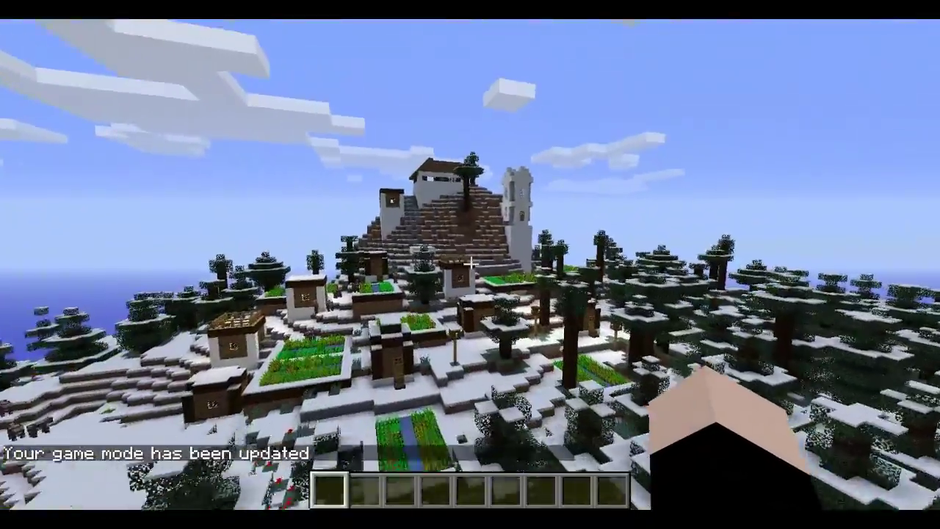
key("w")
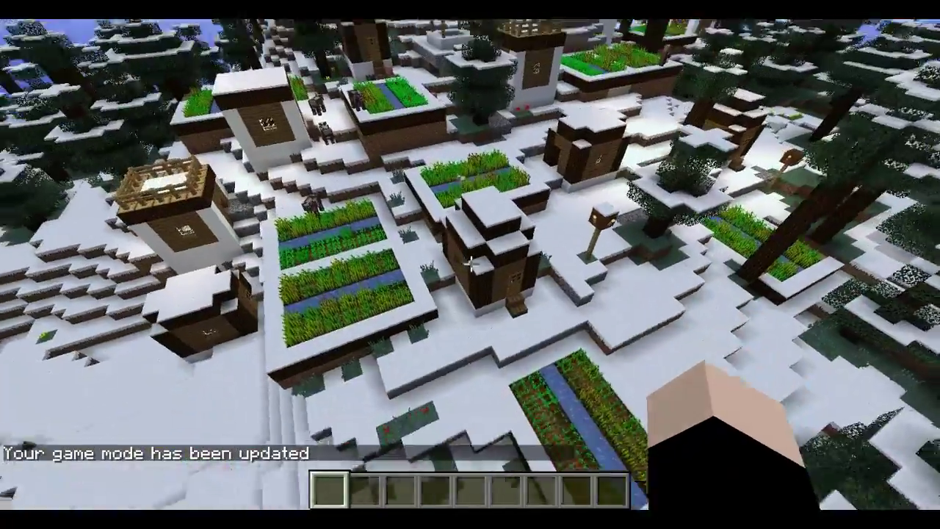
key("w")
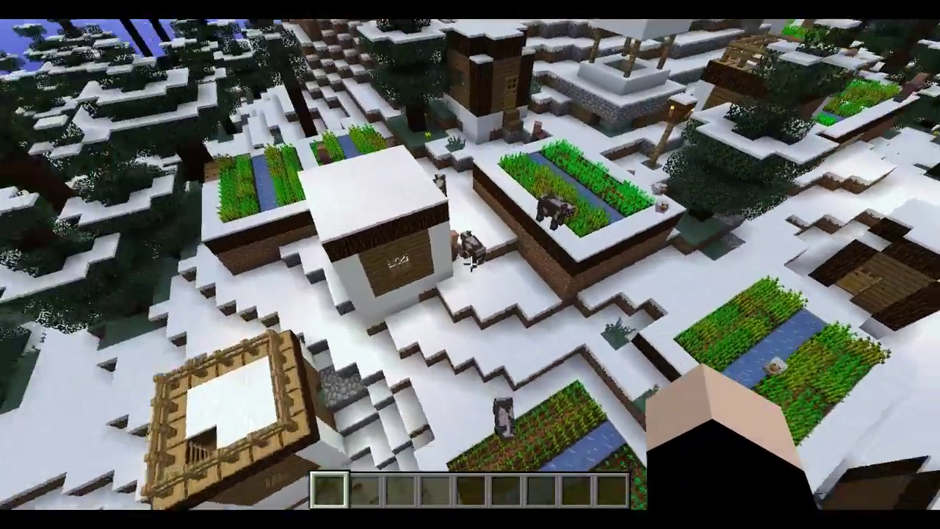
key("w")
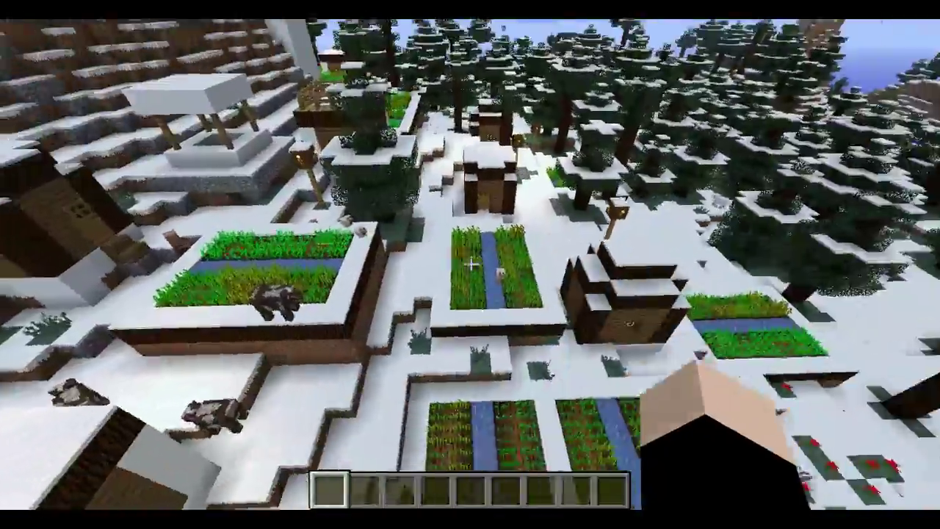
key("w")
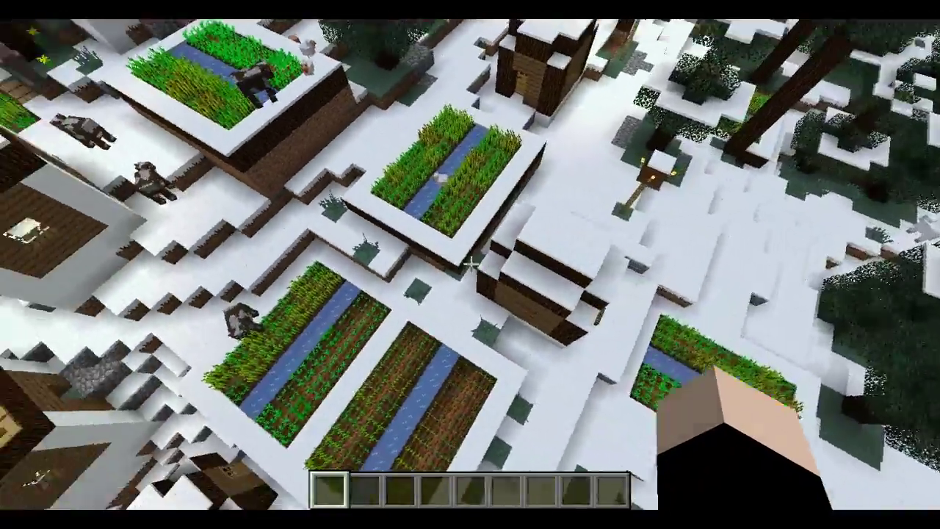
key("w")
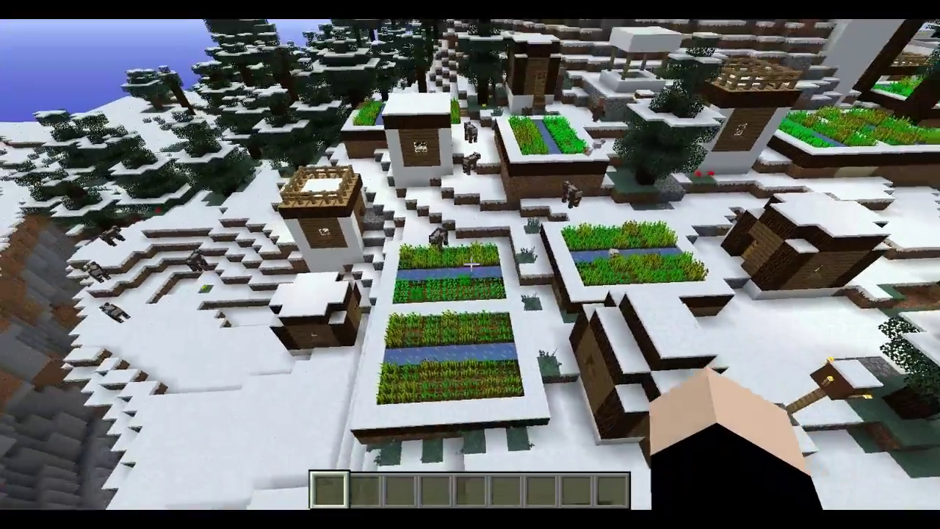
key("w")
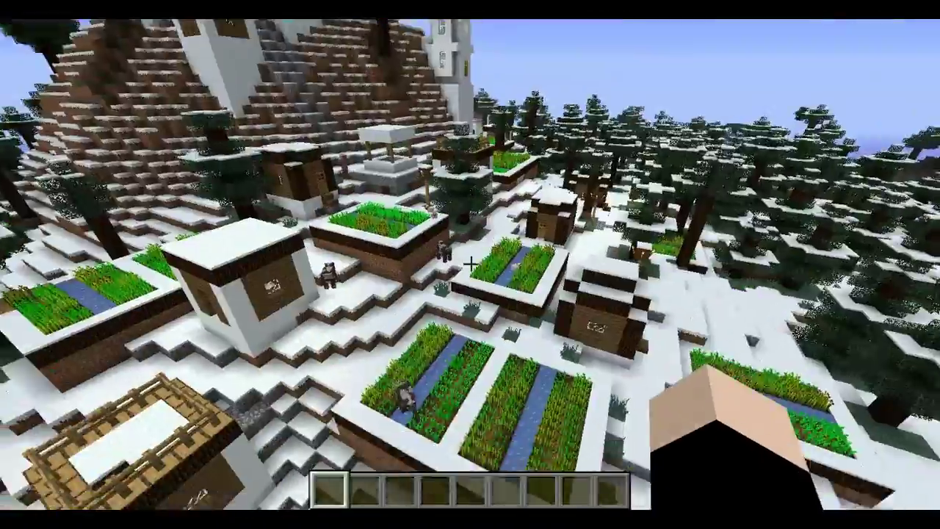
key("w")
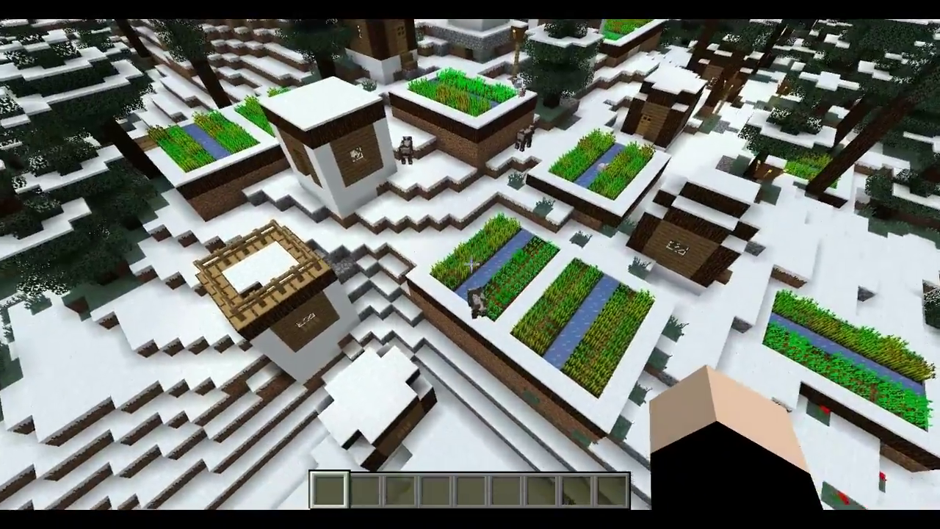
key("shift")
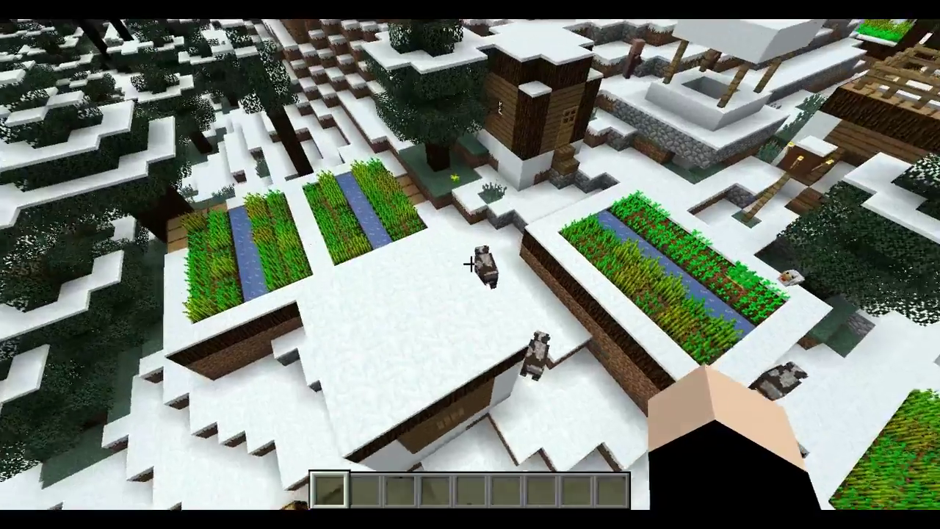